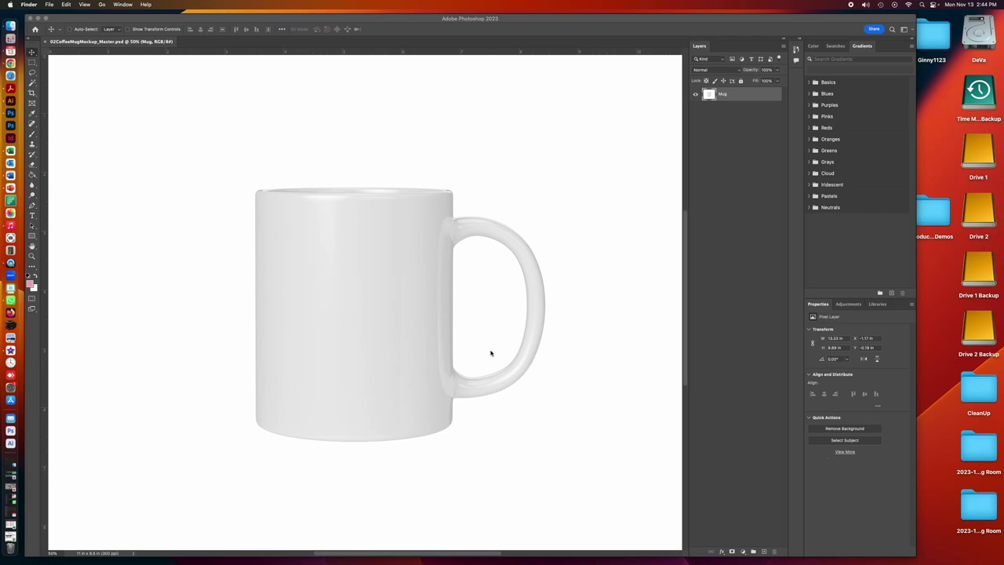
# Bring Photoshop forward, zoom out to 33.3%, and Magic Wand-select the white background around the mug
pyautogui.click(329, 26)
pyautogui.click(33, 83)
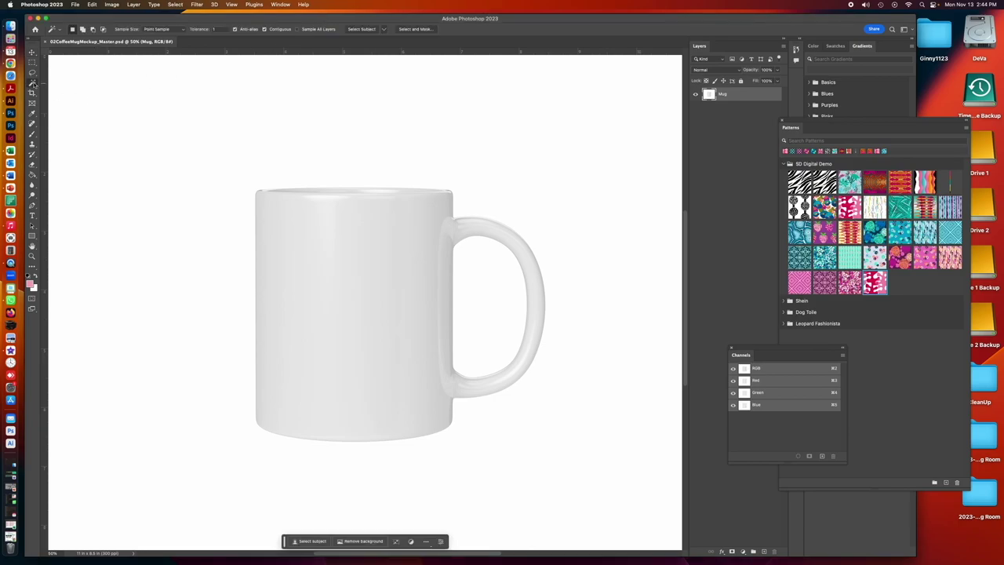
pyautogui.press('super+minus')
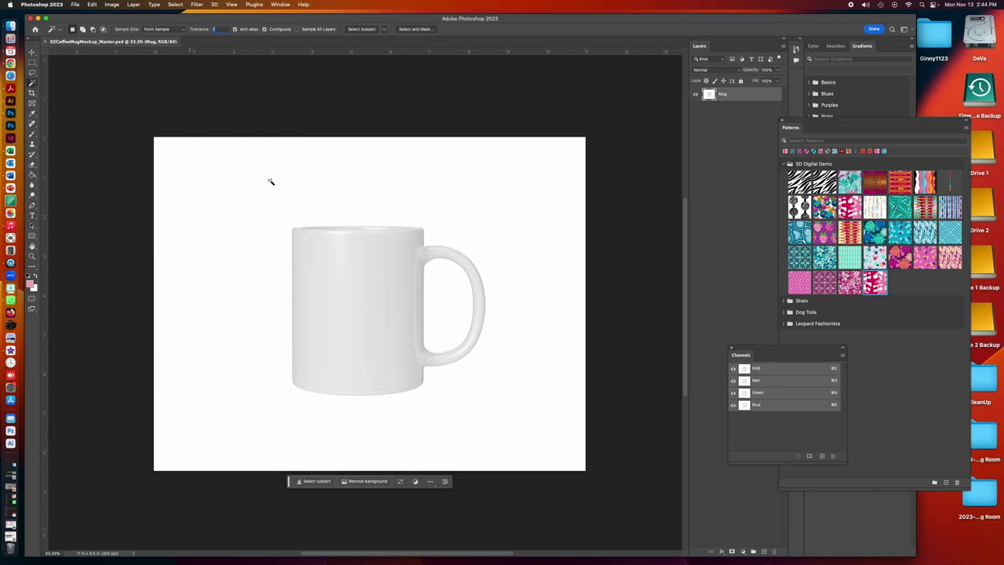
pyautogui.click(270, 182)
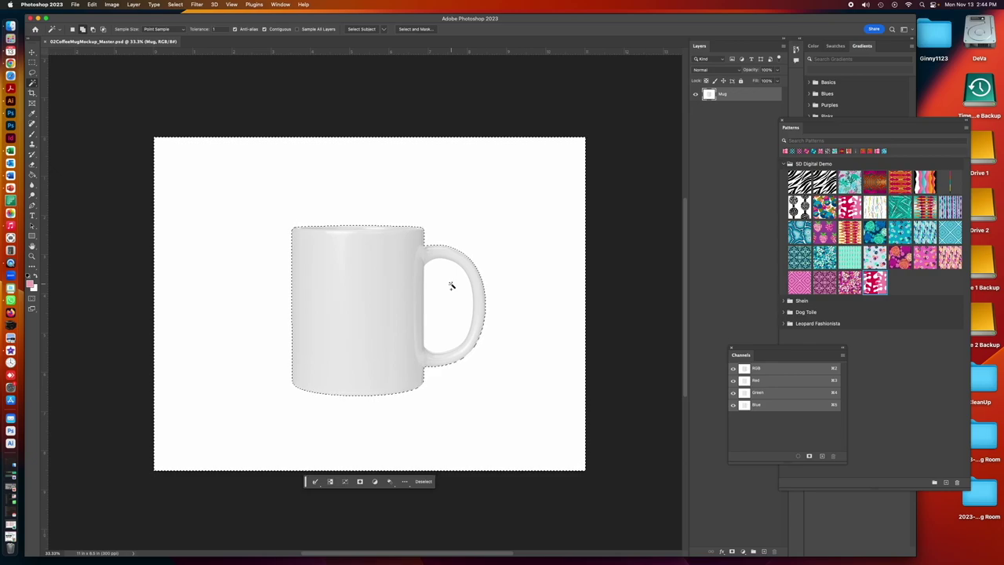
# Add the white gap inside the handle to the selection, then invert it onto the mug
pyautogui.keyDown('alt'); pyautogui.click(462, 307); pyautogui.keyUp('alt')
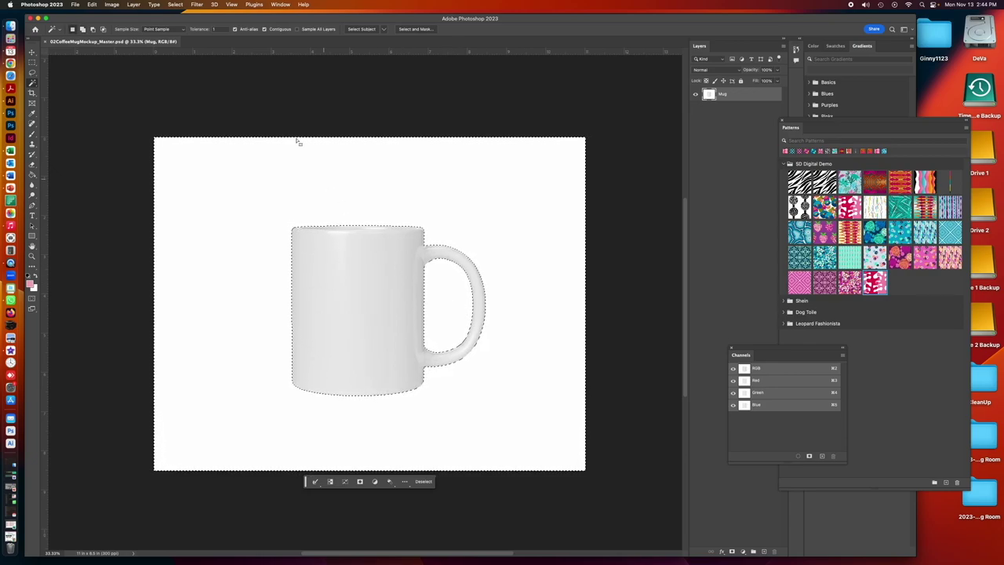
pyautogui.click(175, 4)
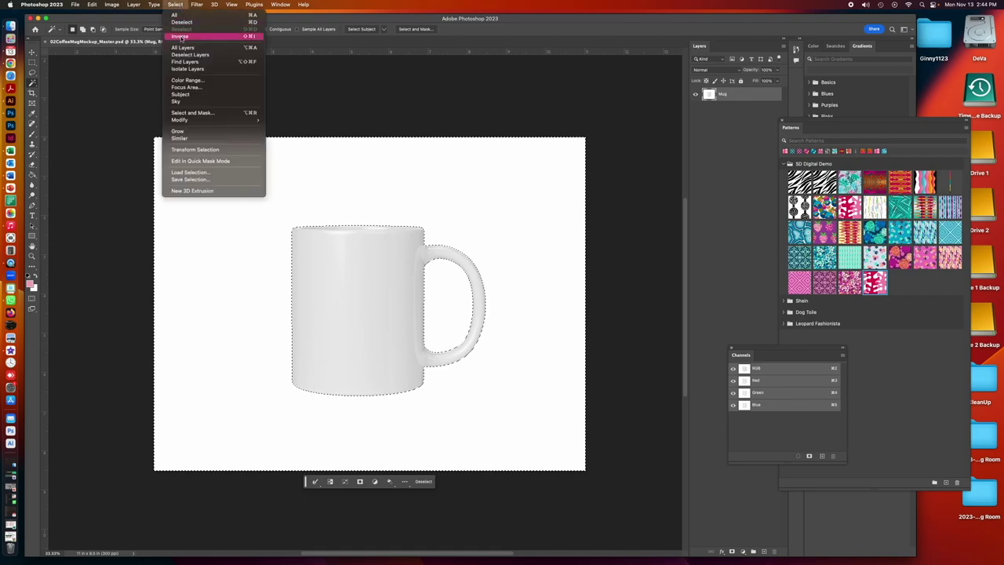
pyautogui.click(180, 37)
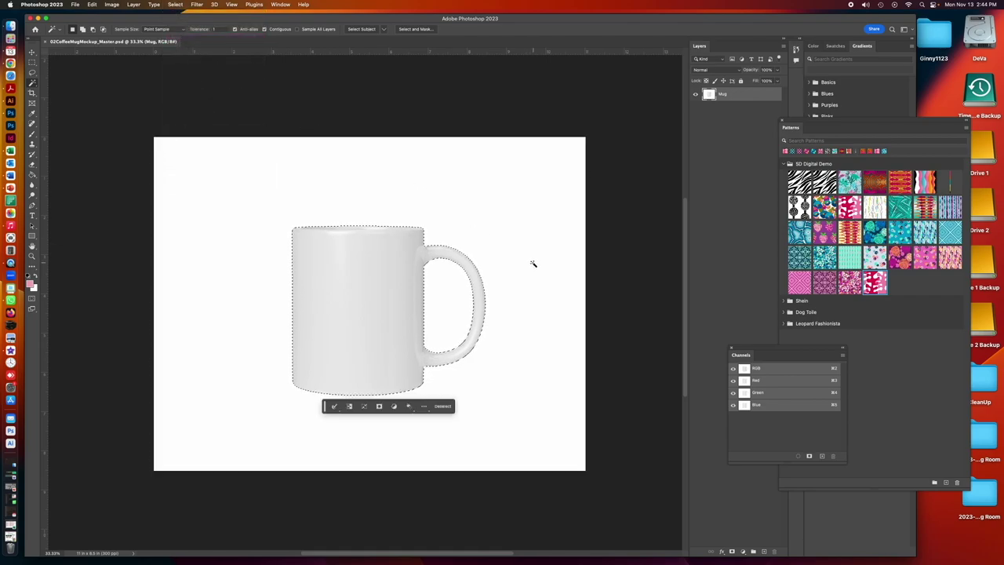
pyautogui.click(175, 4)
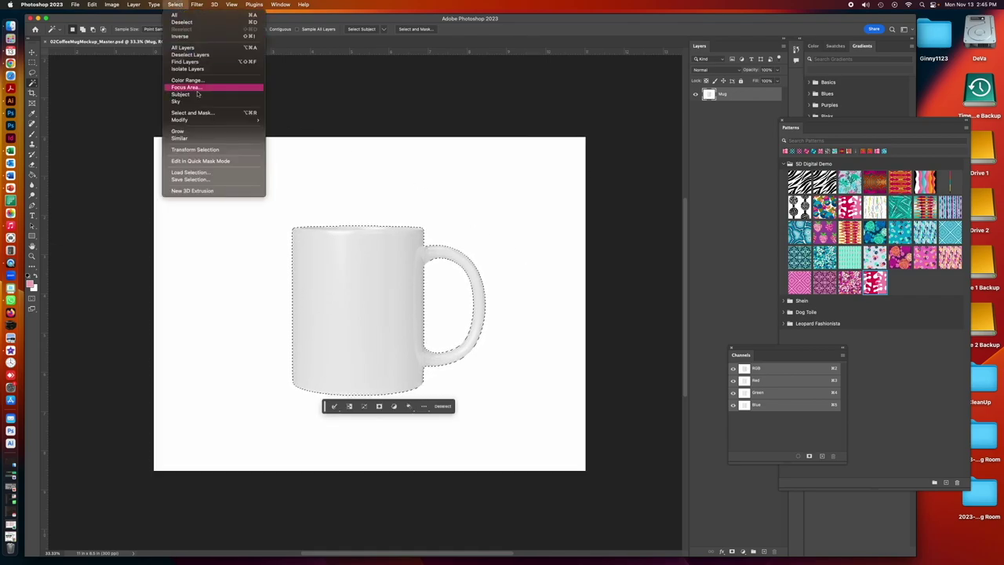
# Save the mug selection as a new alpha channel named Contour
pyautogui.click(205, 178)
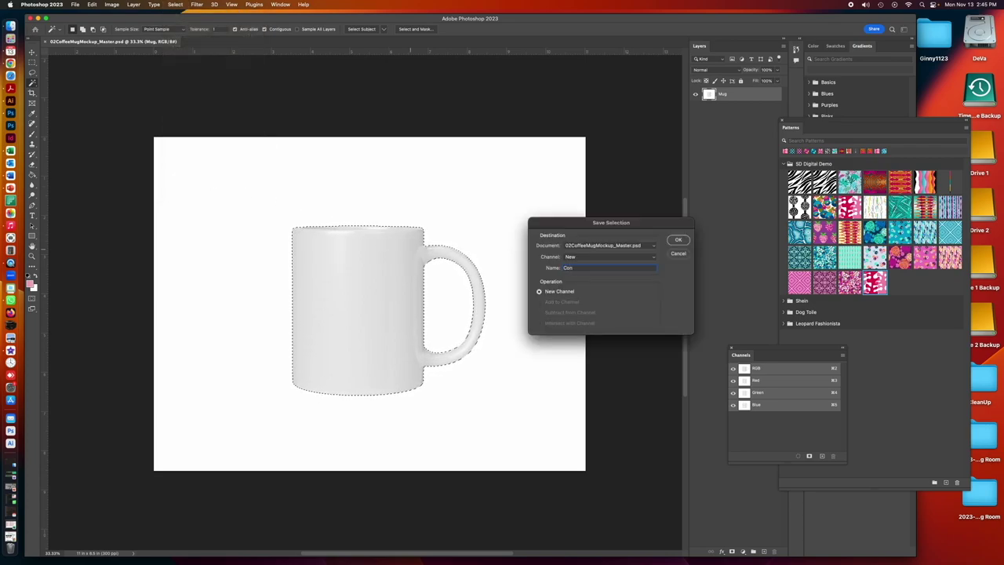
pyautogui.click(681, 239)
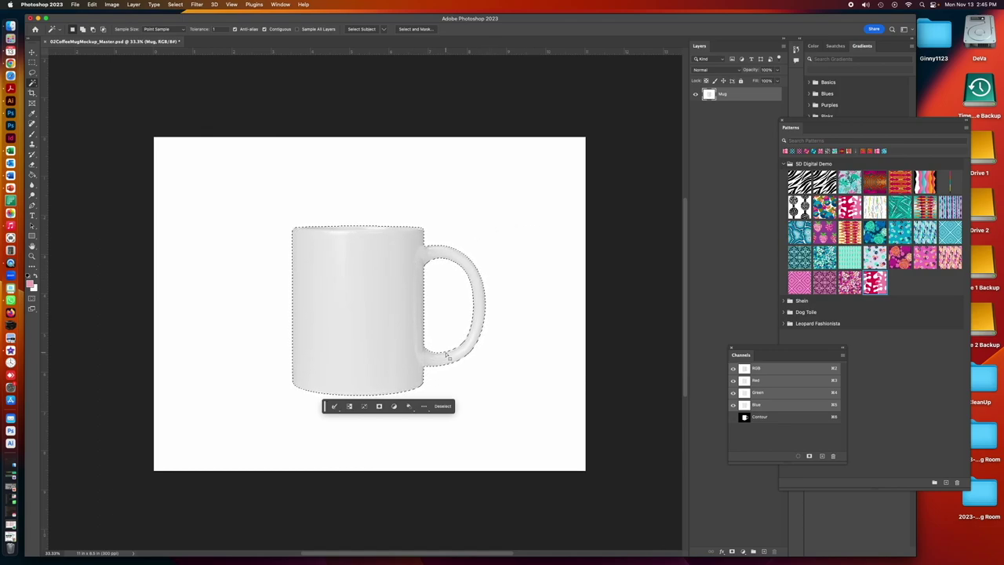
pyautogui.click(139, 4)
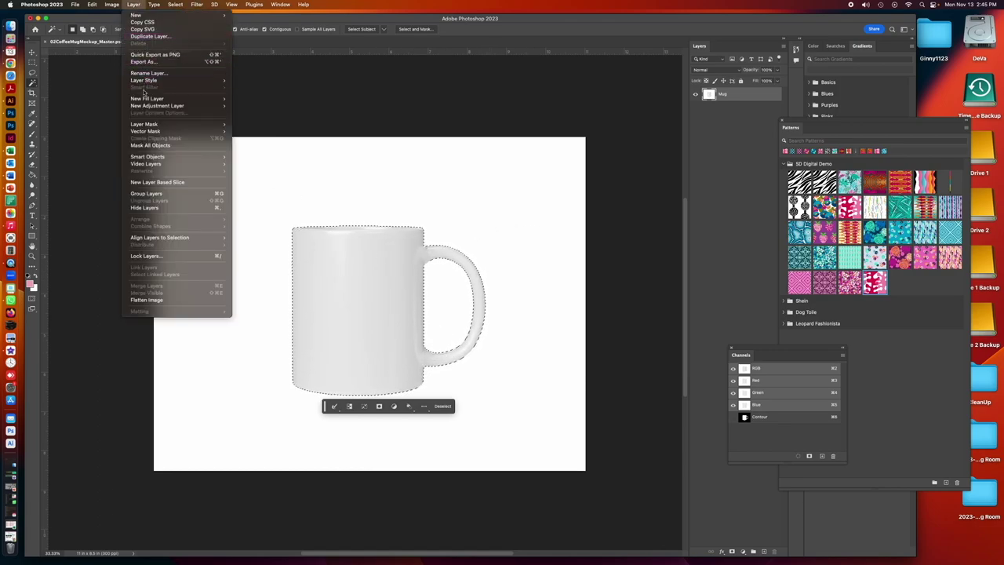
pyautogui.moveTo(146, 100)
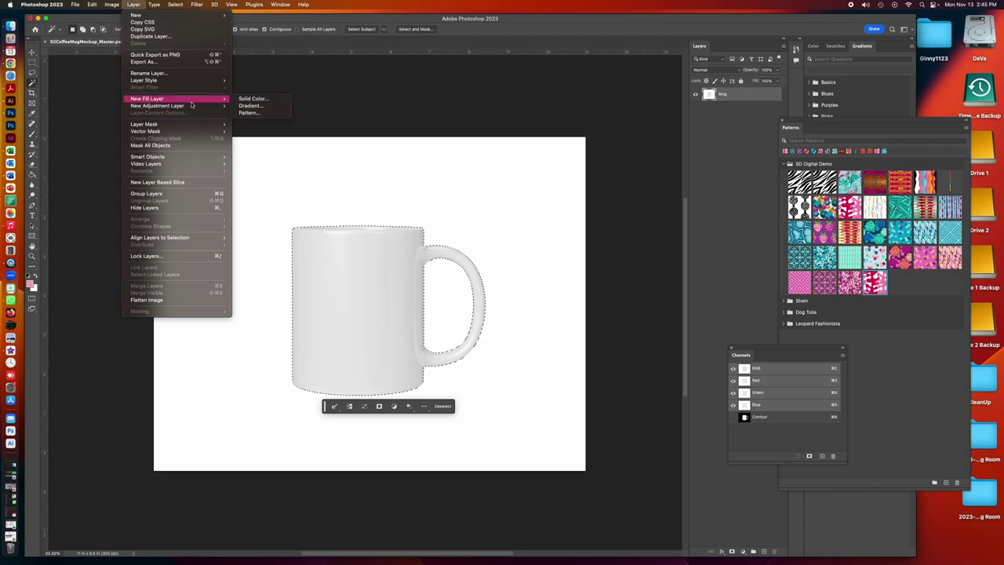
pyautogui.click(246, 113)
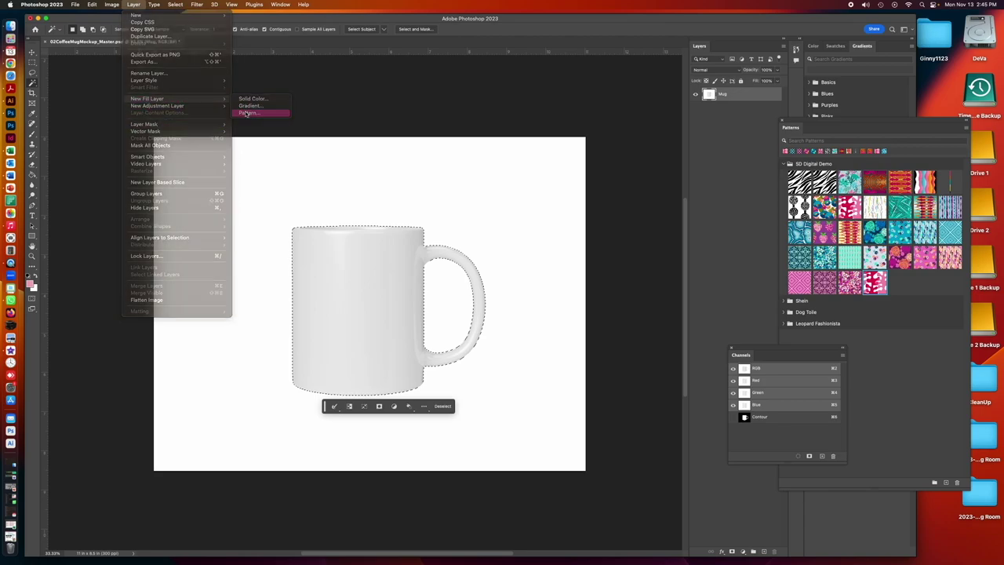
pyautogui.click(578, 272)
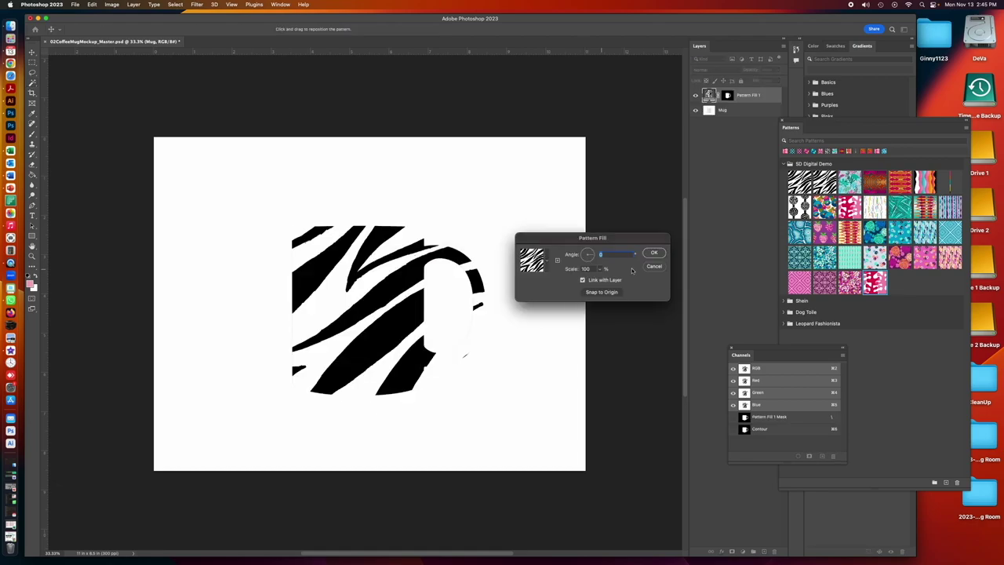
pyautogui.click(549, 268)
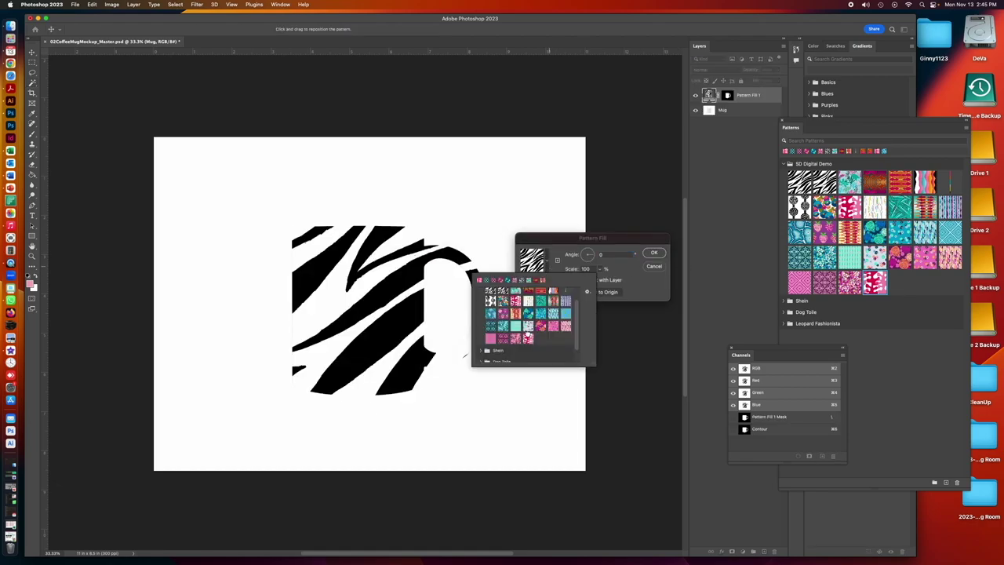
pyautogui.click(528, 338)
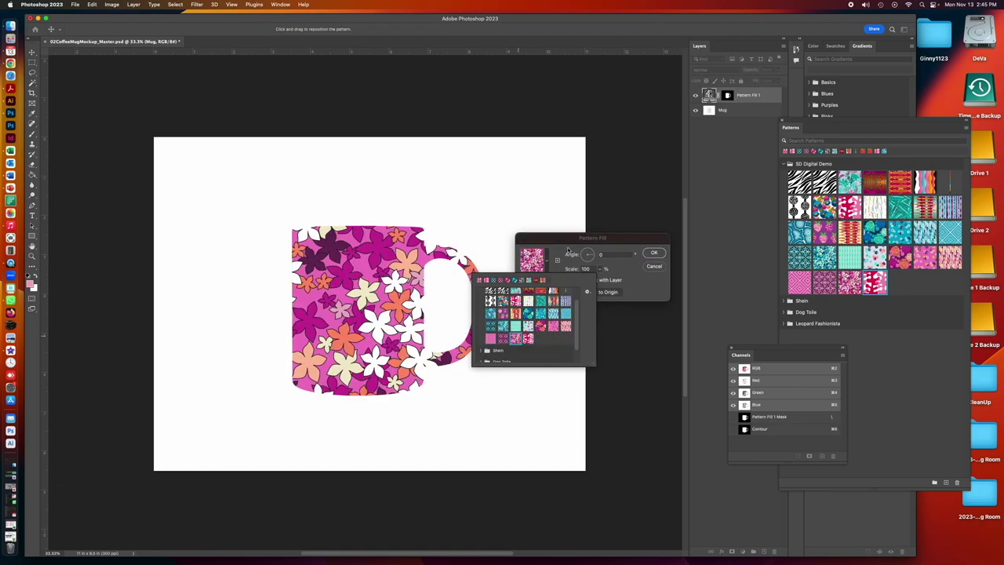
pyautogui.click(569, 250)
pyautogui.press('Return')
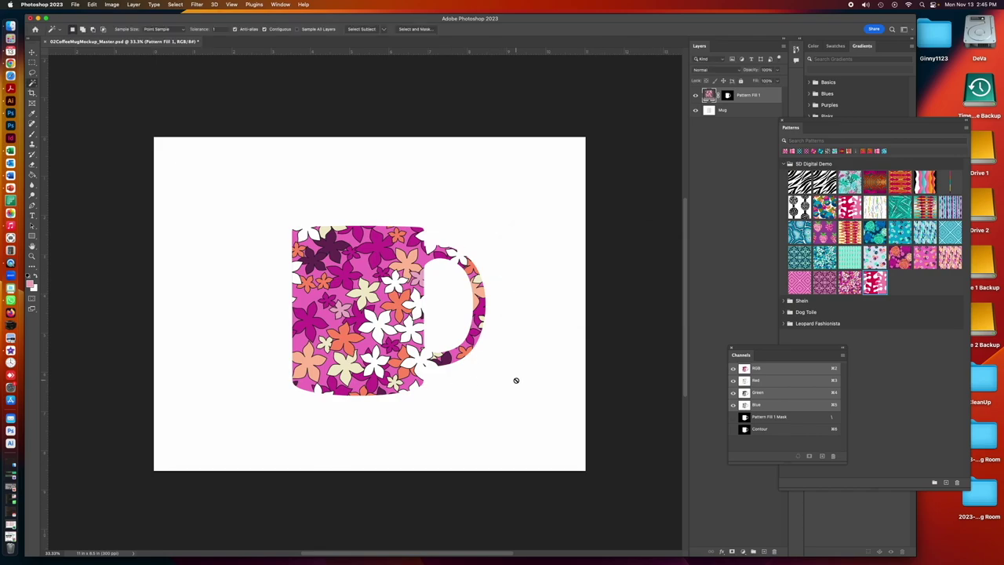
pyautogui.press('super+z')
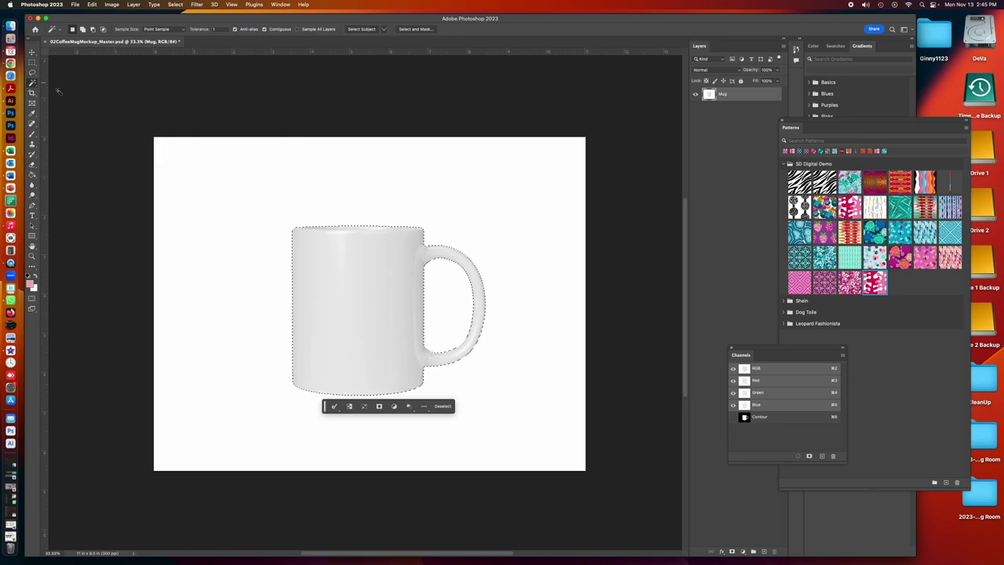
# Zoom in on the mug and begin marking out the handle area with the Rectangular Marquee
pyautogui.click(32, 257)
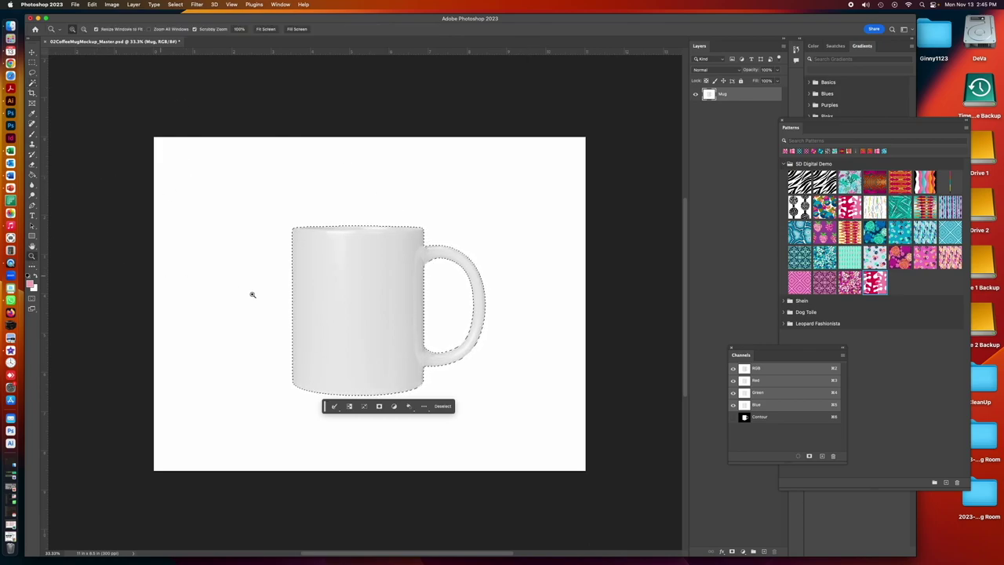
pyautogui.click(444, 374)
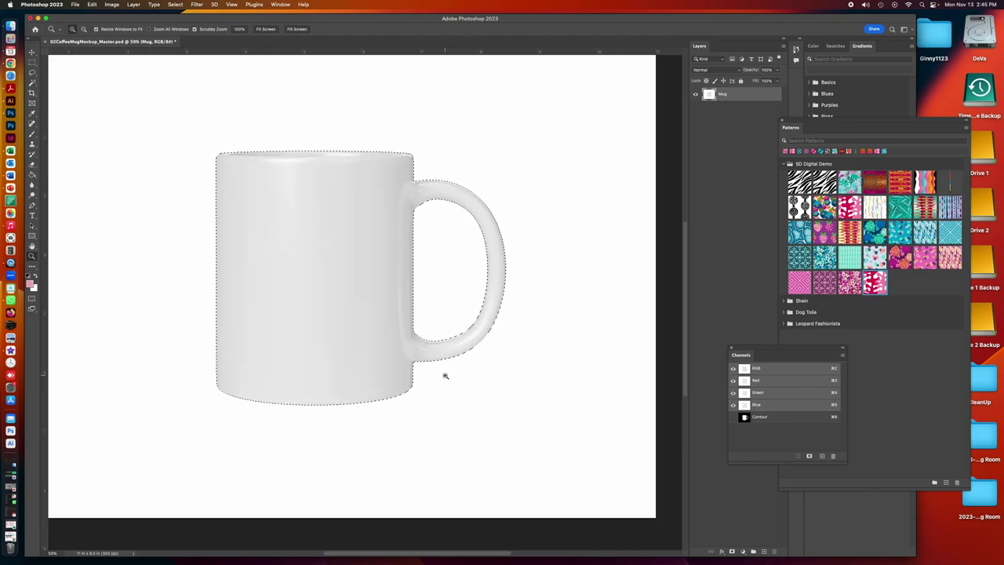
pyautogui.click(445, 376)
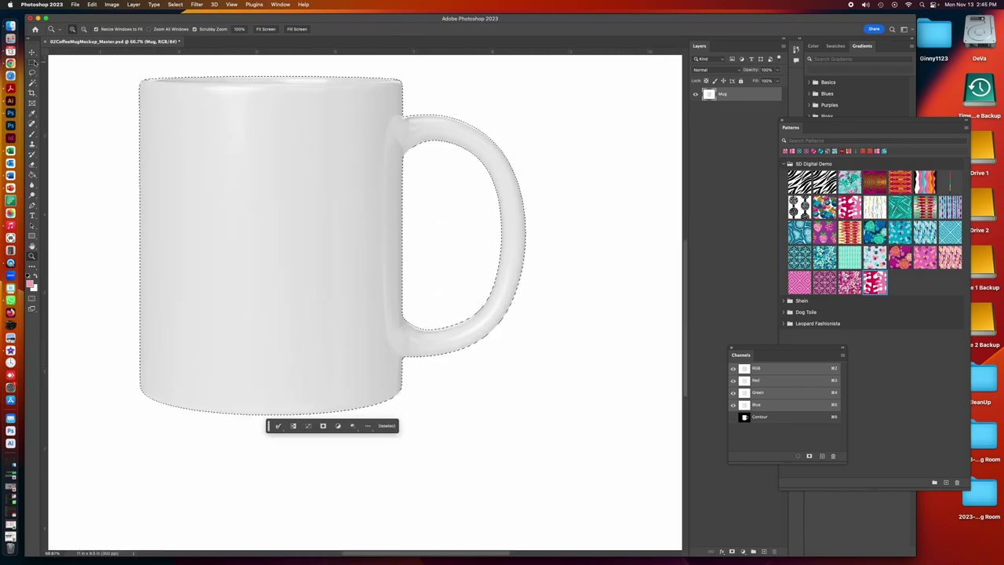
pyautogui.press('m')
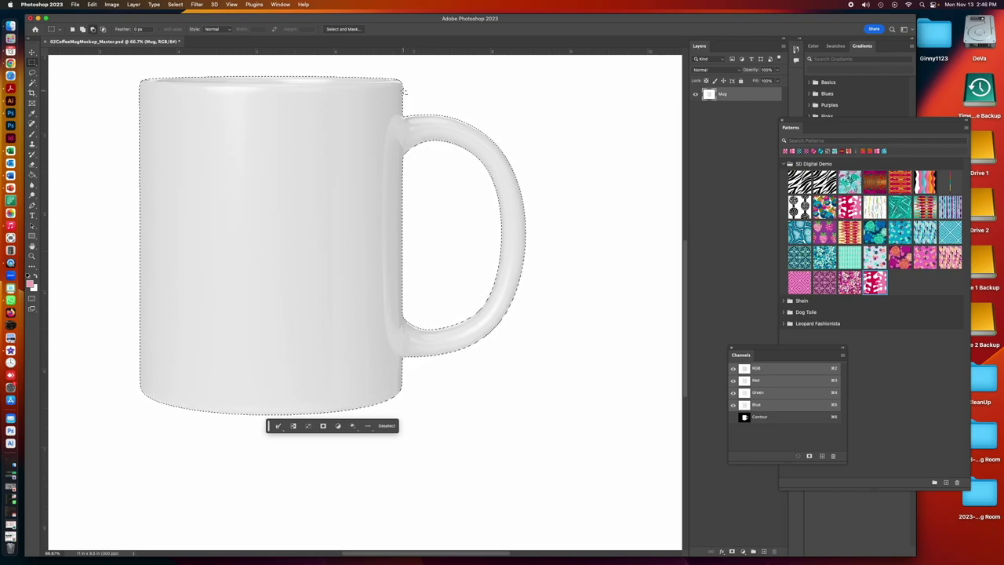
pyautogui.moveTo(403, 91); pyautogui.dragTo(524, 381)
# Alt-drag a marquee around the handle to subtract it, leaving only the mug body selected
pyautogui.press('super+minus')
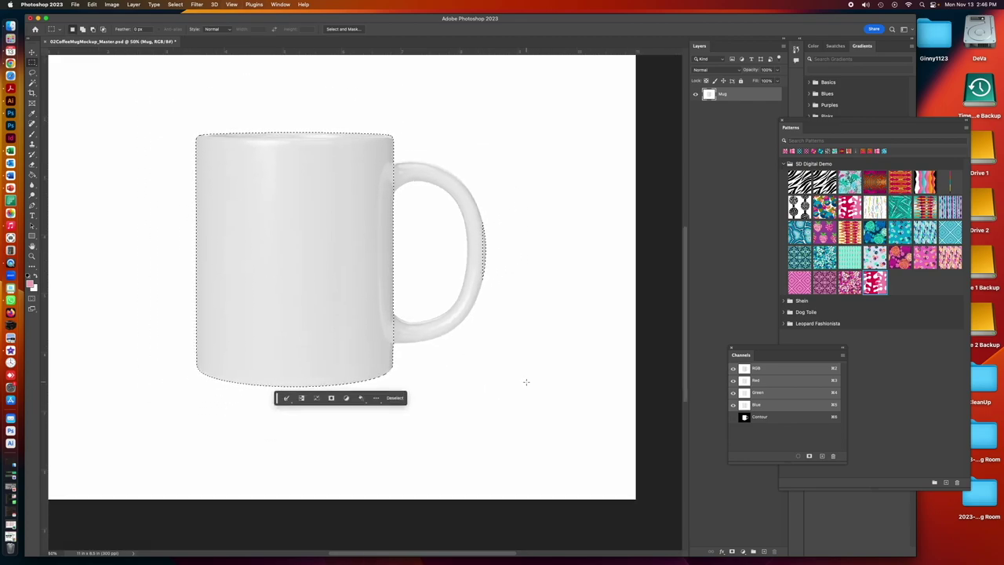
pyautogui.press('super+equal')
pyautogui.press('super+equal')
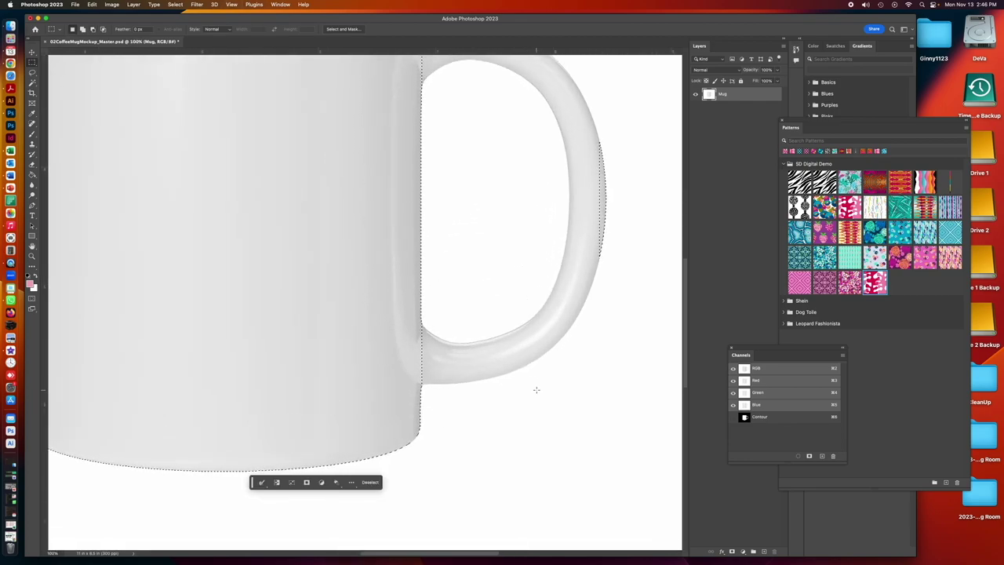
pyautogui.moveTo(686, 378); pyautogui.dragTo(684, 328)
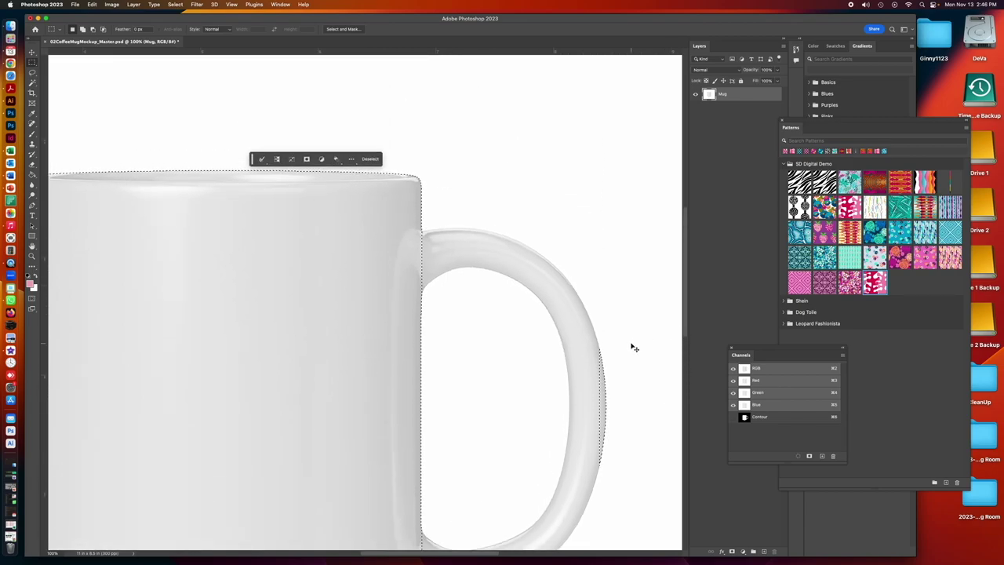
pyautogui.press('super+minus')
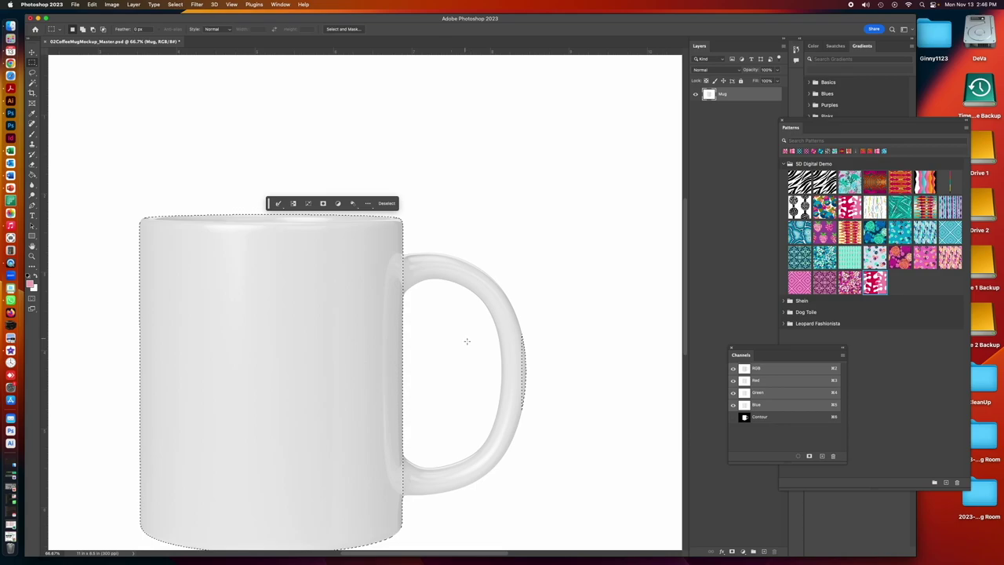
pyautogui.press('super+minus')
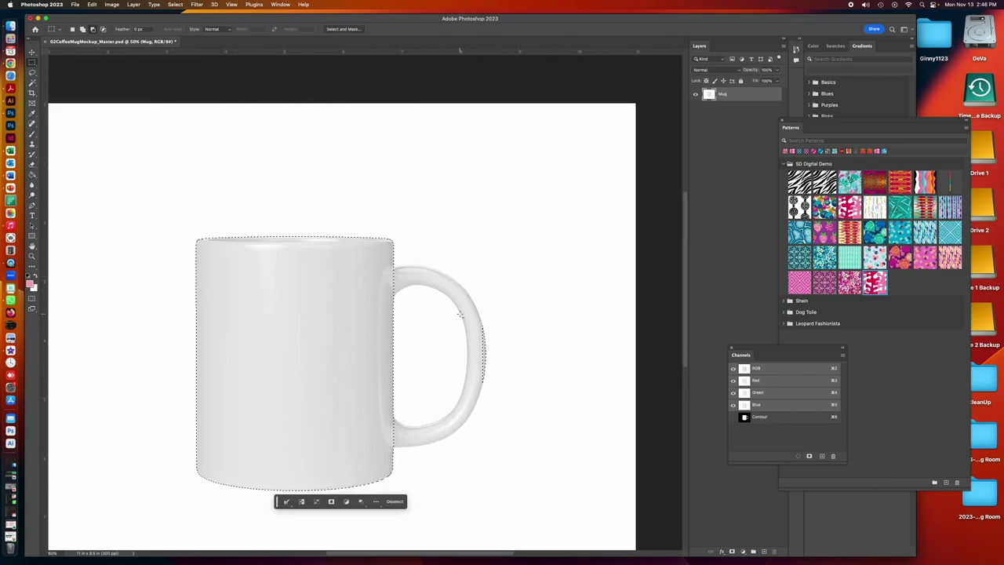
pyautogui.moveTo(460, 314); pyautogui.dragTo(522, 409)
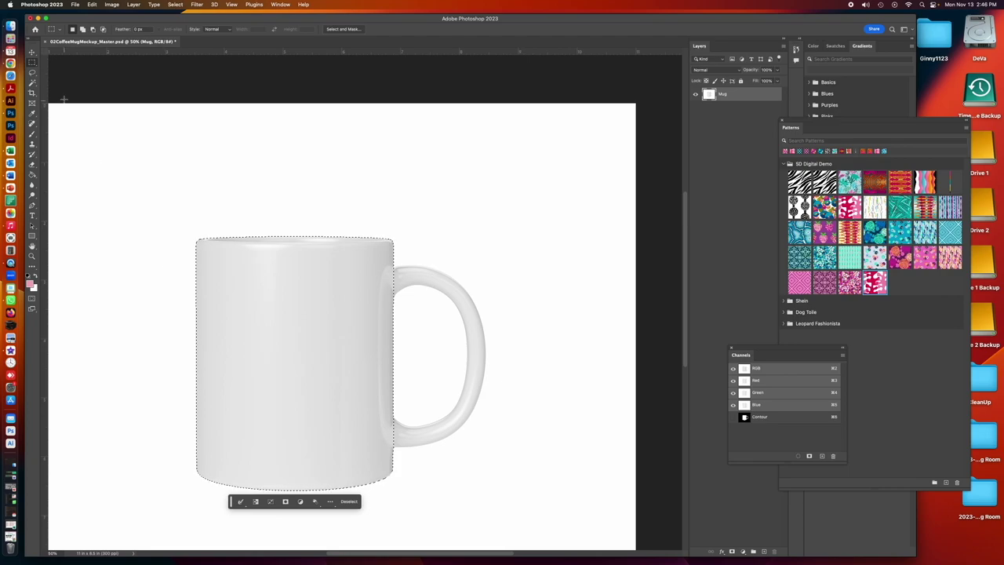
pyautogui.press('z')
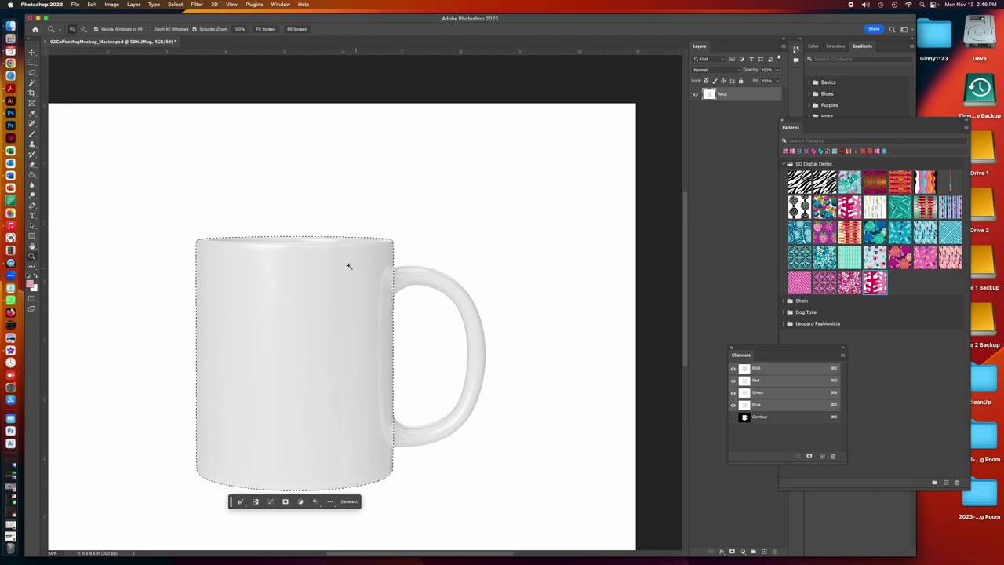
pyautogui.press('super+minus')
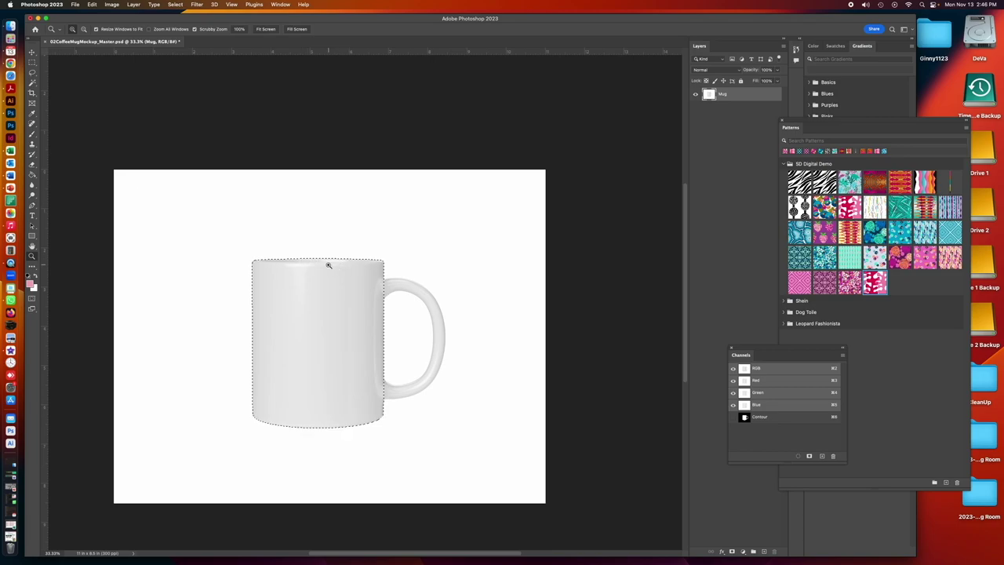
pyautogui.click(325, 263)
pyautogui.click(324, 263)
pyautogui.click(322, 263)
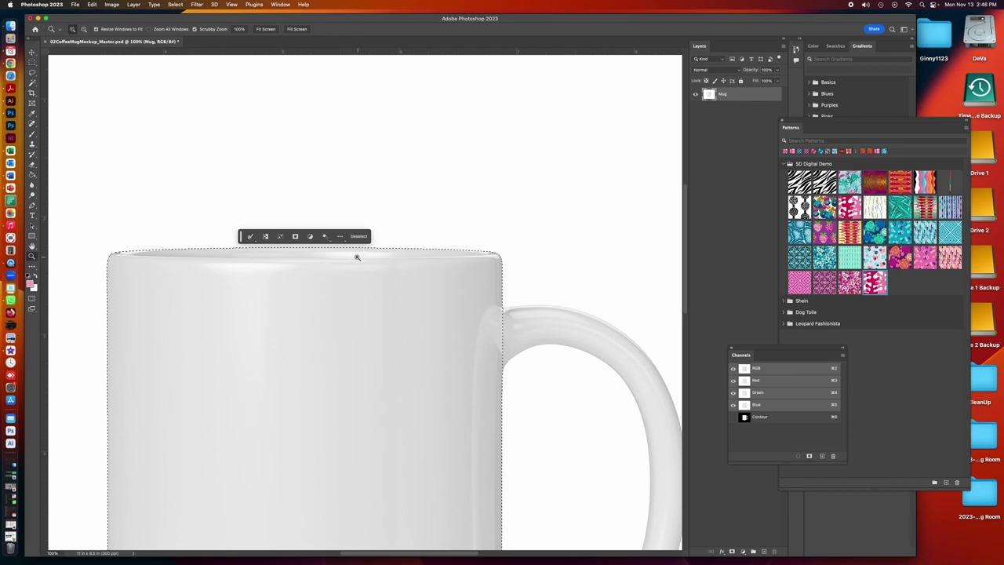
pyautogui.keyDown('alt'); pyautogui.click(235, 256); pyautogui.keyUp('alt')
pyautogui.keyDown('alt'); pyautogui.click(234, 257); pyautogui.keyUp('alt')
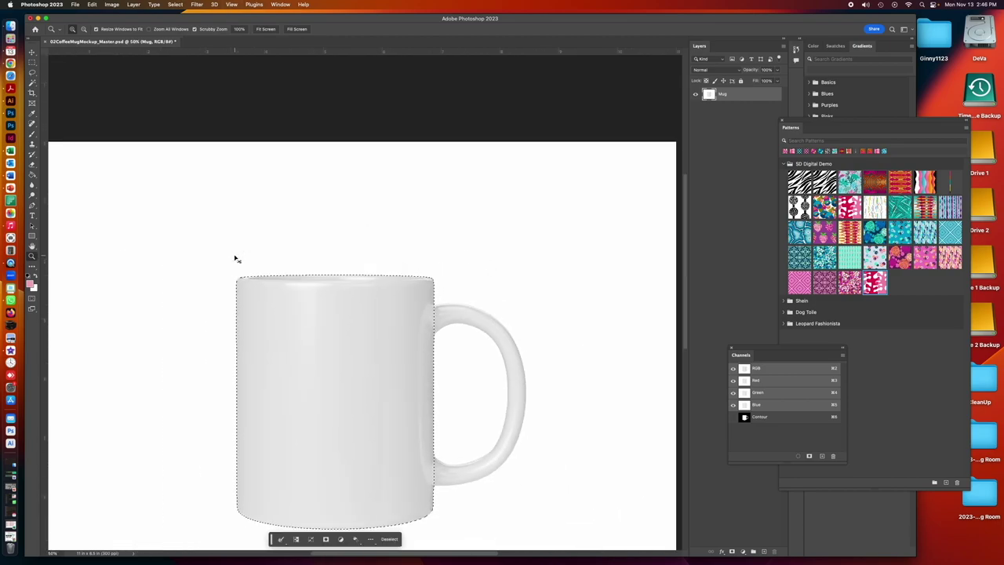
pyautogui.keyDown('alt'); pyautogui.click(235, 258); pyautogui.keyUp('alt')
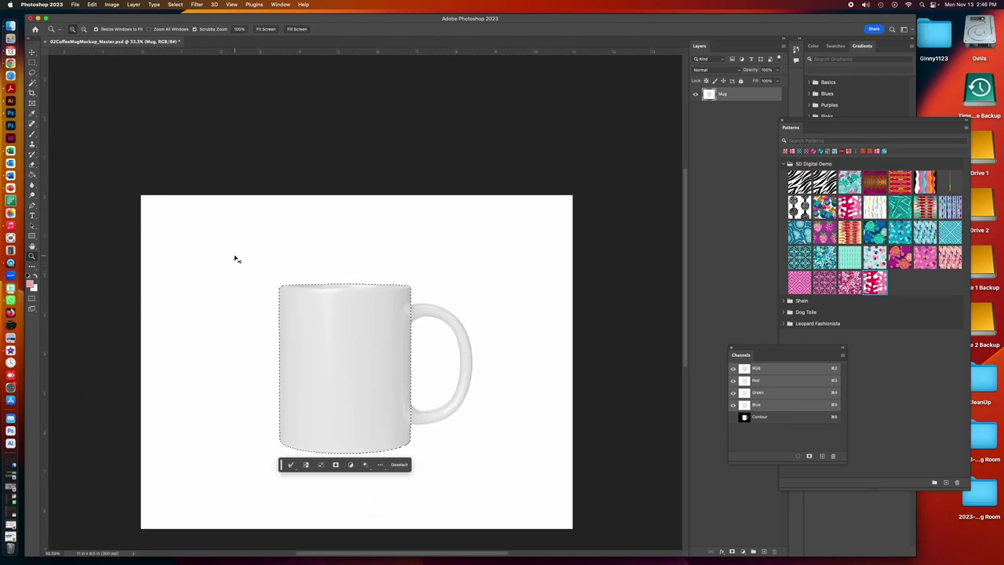
pyautogui.click(31, 61)
pyautogui.click(49, 69)
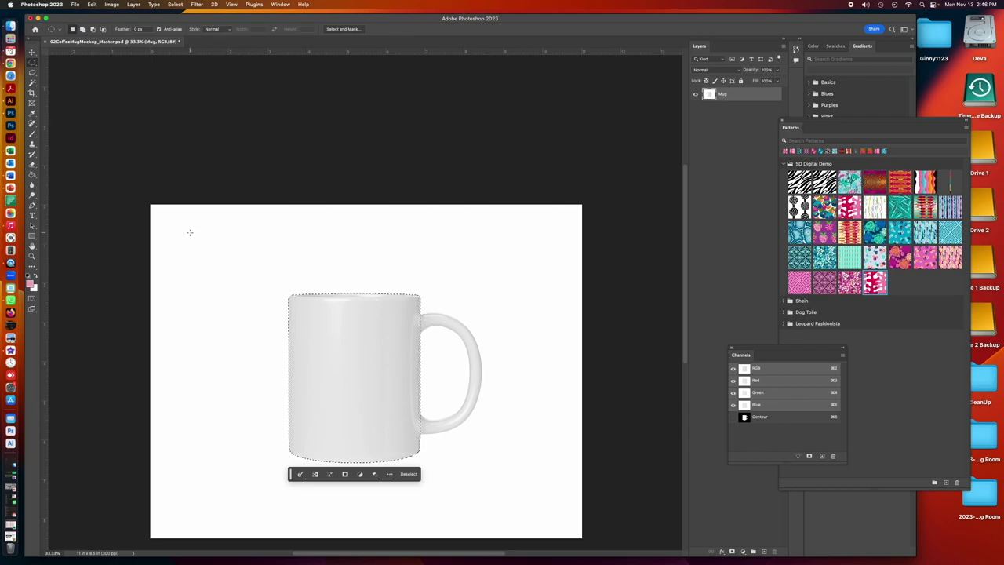
pyautogui.moveTo(176, 225); pyautogui.dragTo(550, 298)
pyautogui.click(31, 256)
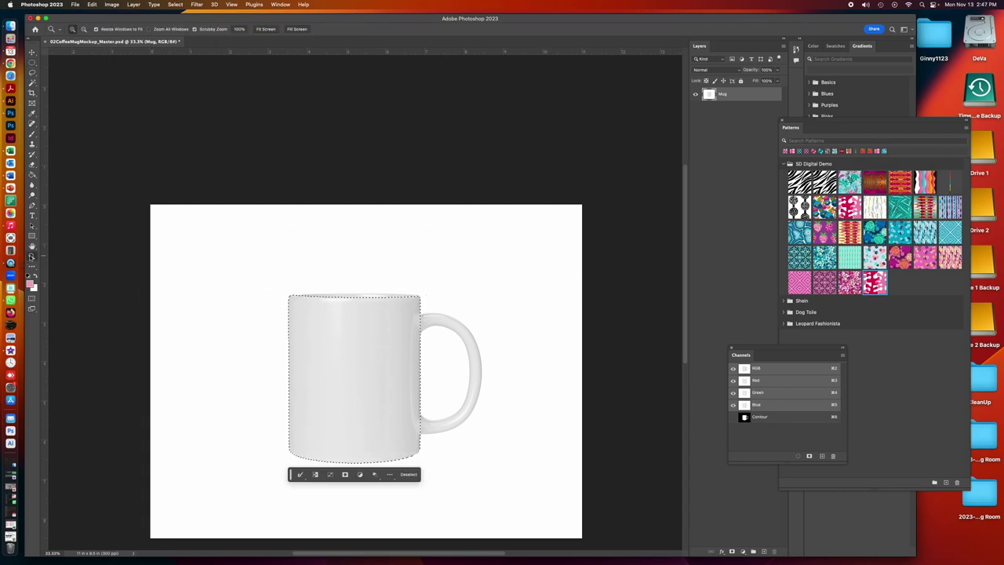
pyautogui.click(362, 325)
pyautogui.click(355, 309)
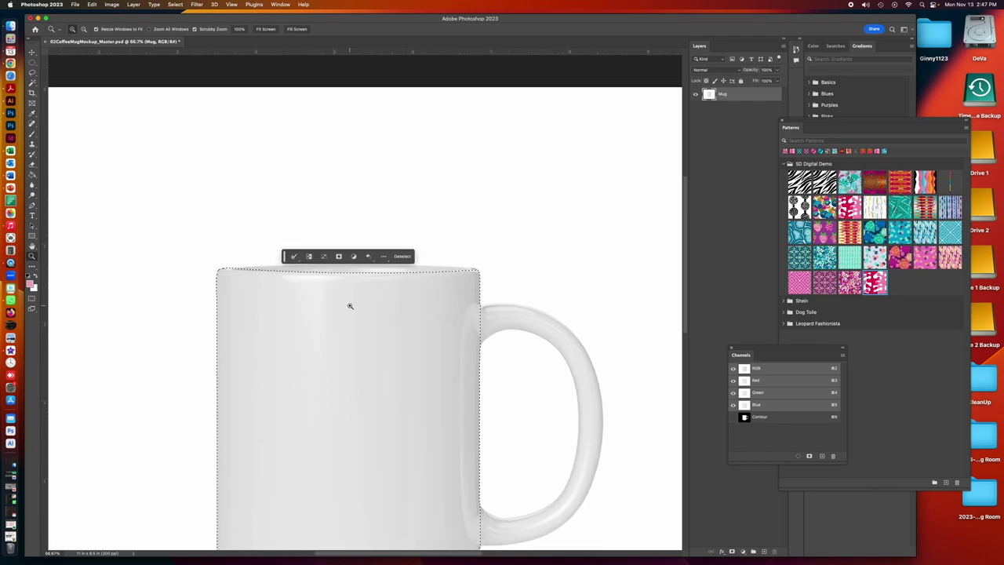
pyautogui.click(347, 303)
pyautogui.click(345, 297)
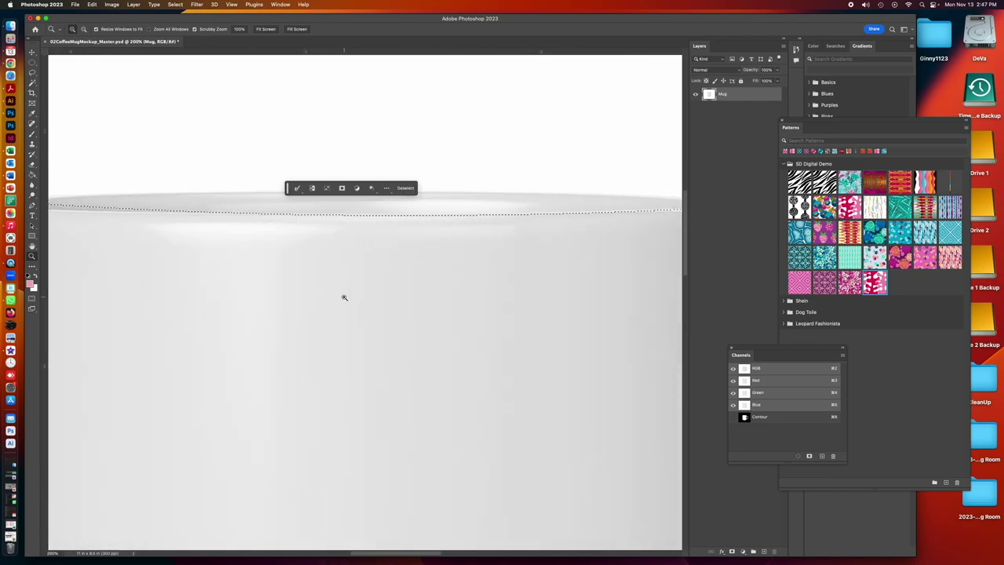
pyautogui.moveTo(188, 307)
pyautogui.mouseDown()
pyautogui.moveTo(428, 309)
pyautogui.moveTo(197, 305)
pyautogui.mouseUp()
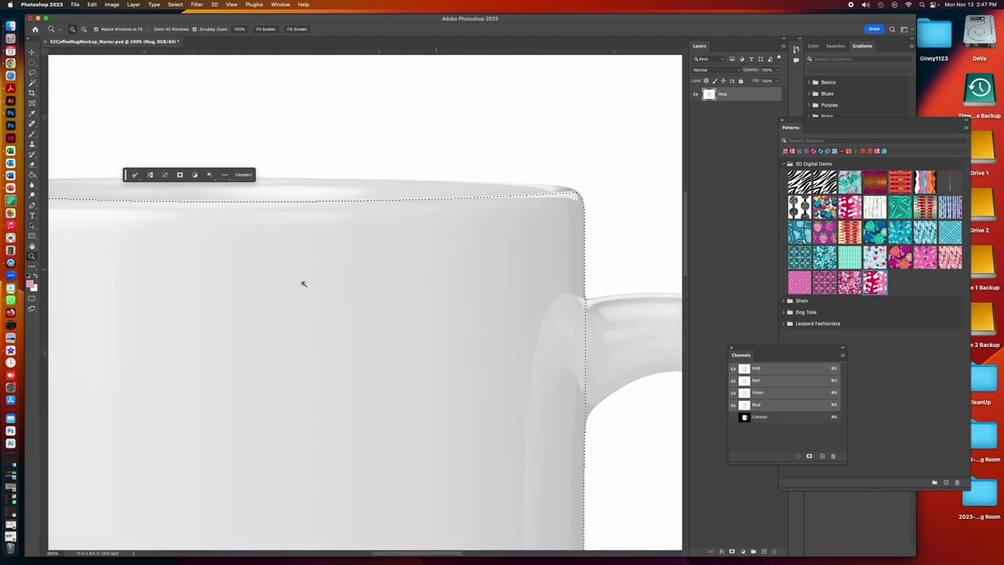
pyautogui.press('q')
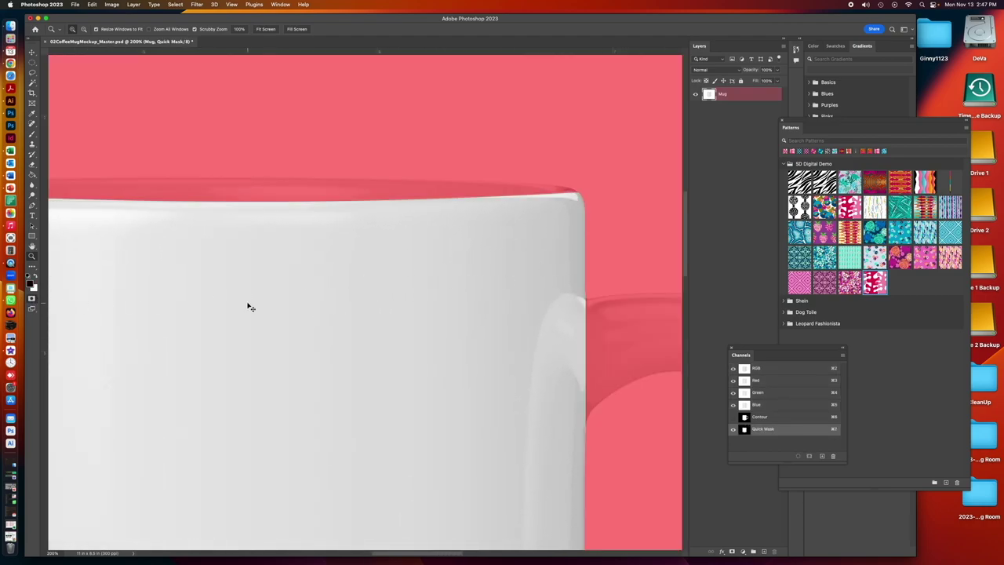
pyautogui.press('q')
pyautogui.moveTo(212, 294); pyautogui.dragTo(545, 318)
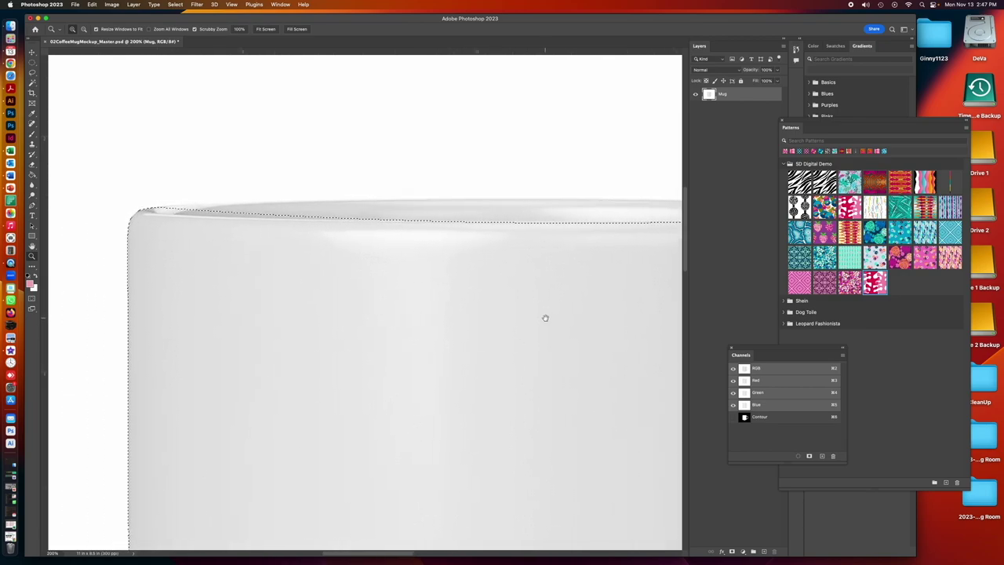
pyautogui.click(214, 240)
pyautogui.click(194, 228)
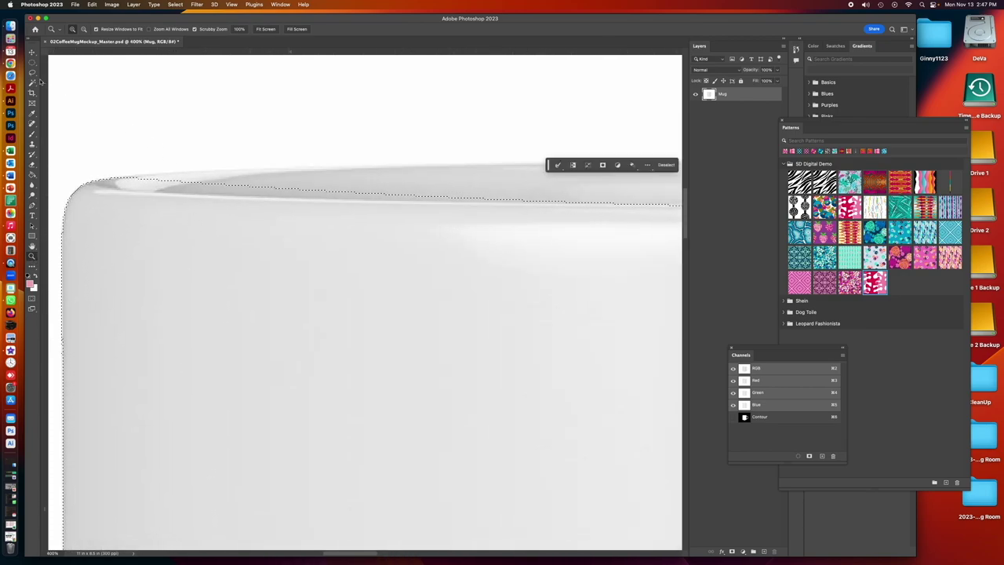
pyautogui.click(32, 72)
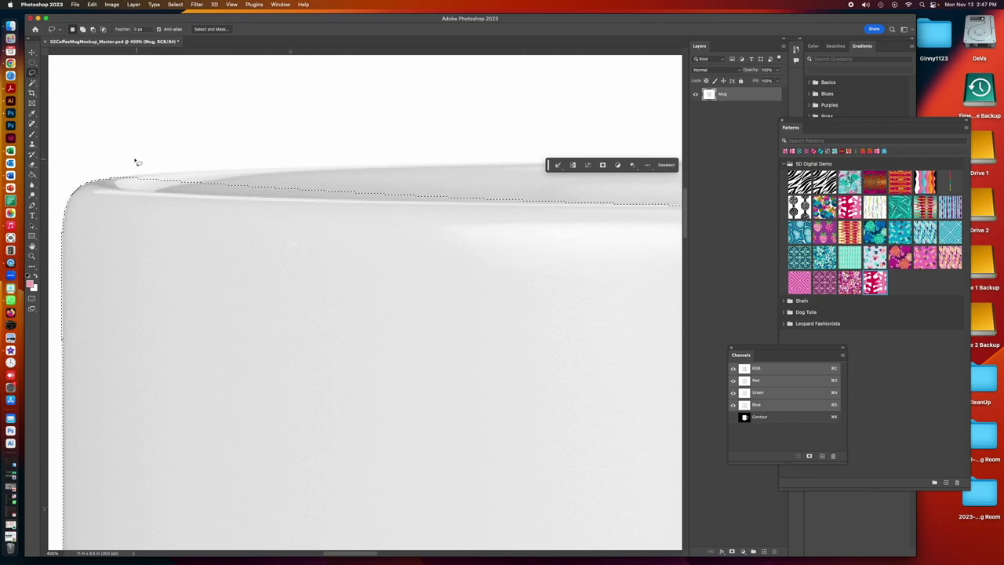
# Option-Lasso away slivers along the left and middle of the mug's rim
pyautogui.press('alt')
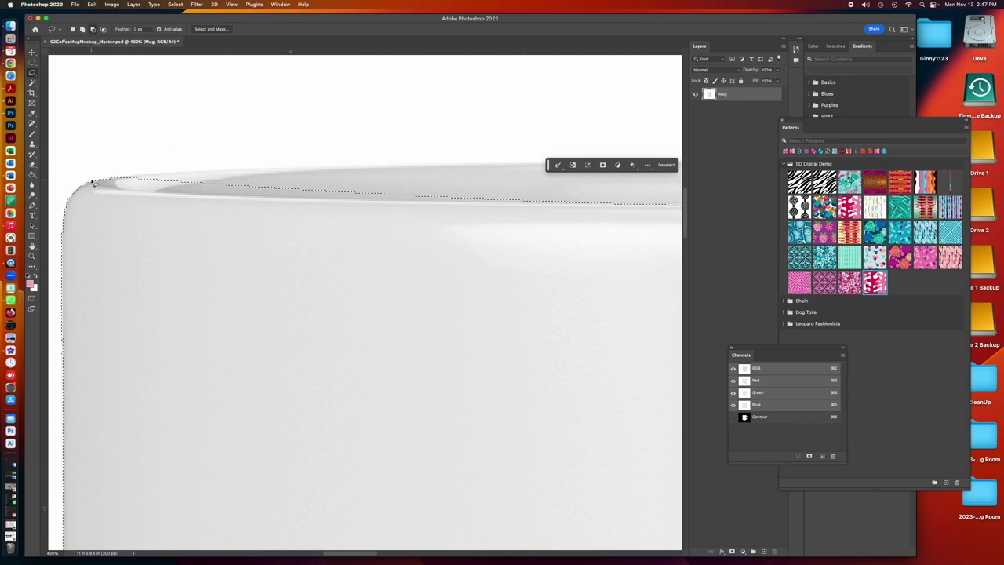
pyautogui.moveTo(93, 183); pyautogui.dragTo(112, 190)
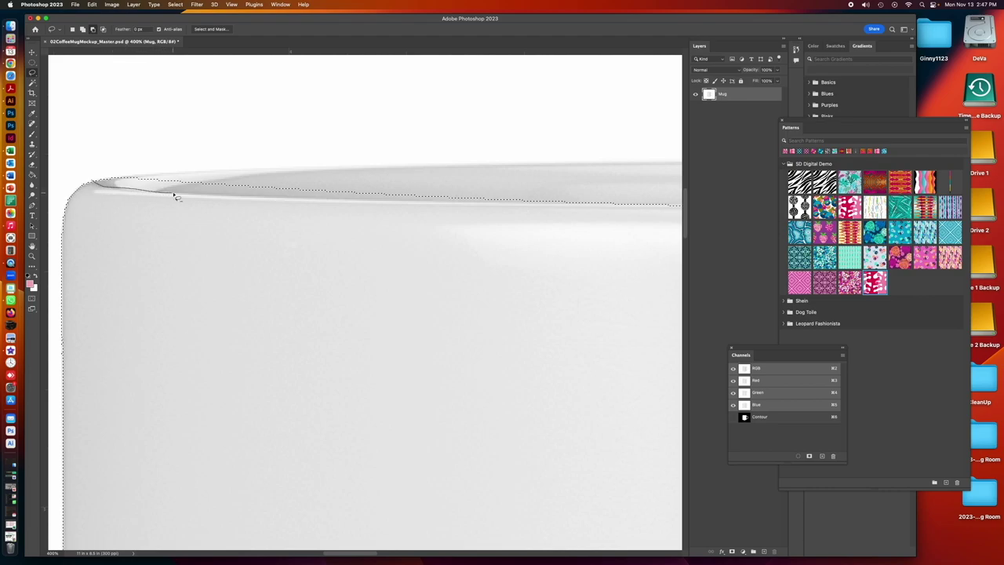
pyautogui.moveTo(176, 197)
pyautogui.mouseDown()
pyautogui.moveTo(205, 190)
pyautogui.moveTo(208, 178)
pyautogui.moveTo(157, 164)
pyautogui.mouseUp()
pyautogui.moveTo(191, 195); pyautogui.dragTo(292, 190)
pyautogui.moveTo(206, 194)
pyautogui.mouseDown()
pyautogui.moveTo(332, 193)
pyautogui.moveTo(284, 165)
pyautogui.moveTo(188, 168)
pyautogui.mouseUp()
pyautogui.moveTo(300, 199)
pyautogui.mouseDown()
pyautogui.moveTo(403, 201)
pyautogui.moveTo(426, 182)
pyautogui.moveTo(320, 178)
pyautogui.mouseUp()
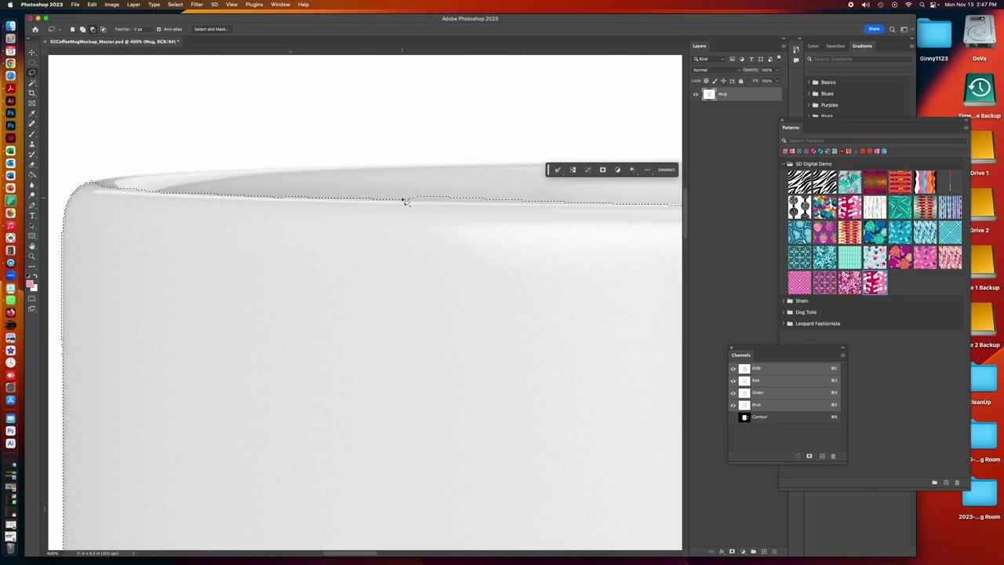
pyautogui.moveTo(404, 200)
pyautogui.mouseDown()
pyautogui.moveTo(489, 200)
pyautogui.moveTo(410, 189)
pyautogui.mouseUp()
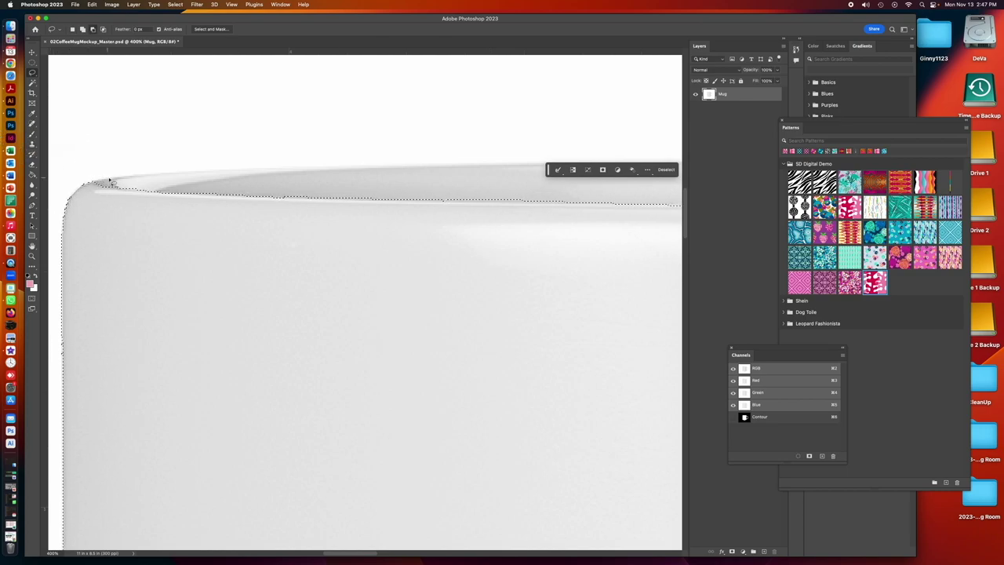
pyautogui.moveTo(116, 189)
pyautogui.mouseDown()
pyautogui.moveTo(157, 190)
pyautogui.moveTo(109, 188)
pyautogui.moveTo(174, 197)
pyautogui.mouseUp()
# Trim the selection along the right rim and around the rounded right corner
pyautogui.moveTo(401, 226); pyautogui.dragTo(102, 233)
pyautogui.moveTo(396, 250); pyautogui.dragTo(197, 251)
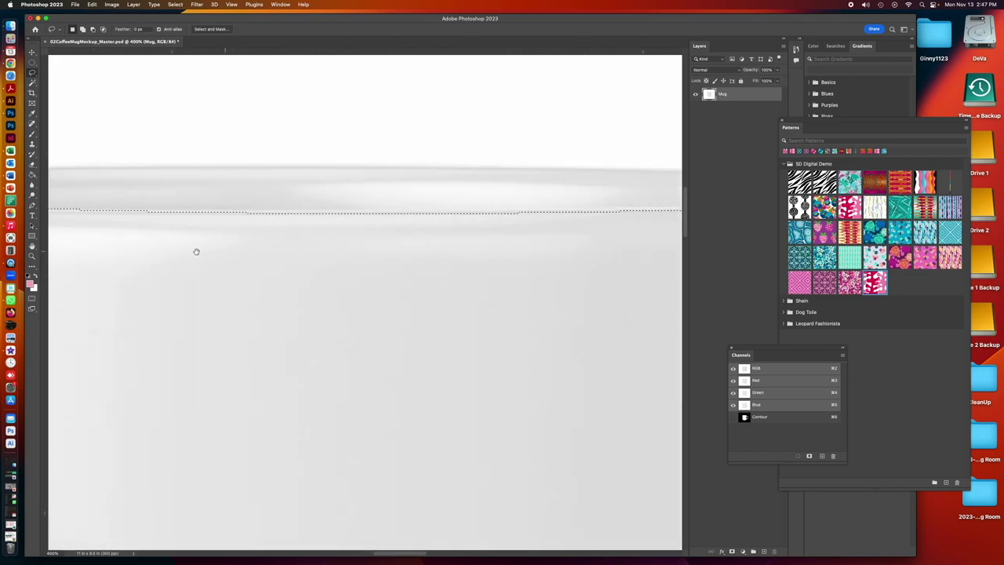
pyautogui.moveTo(327, 254); pyautogui.dragTo(139, 269)
pyautogui.moveTo(366, 268); pyautogui.dragTo(227, 276)
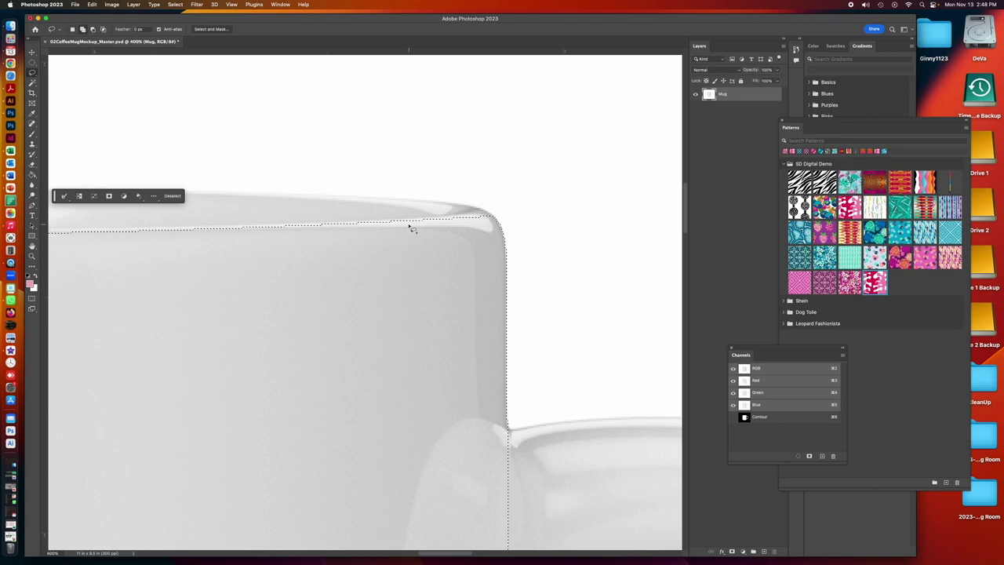
pyautogui.moveTo(408, 225); pyautogui.dragTo(451, 221)
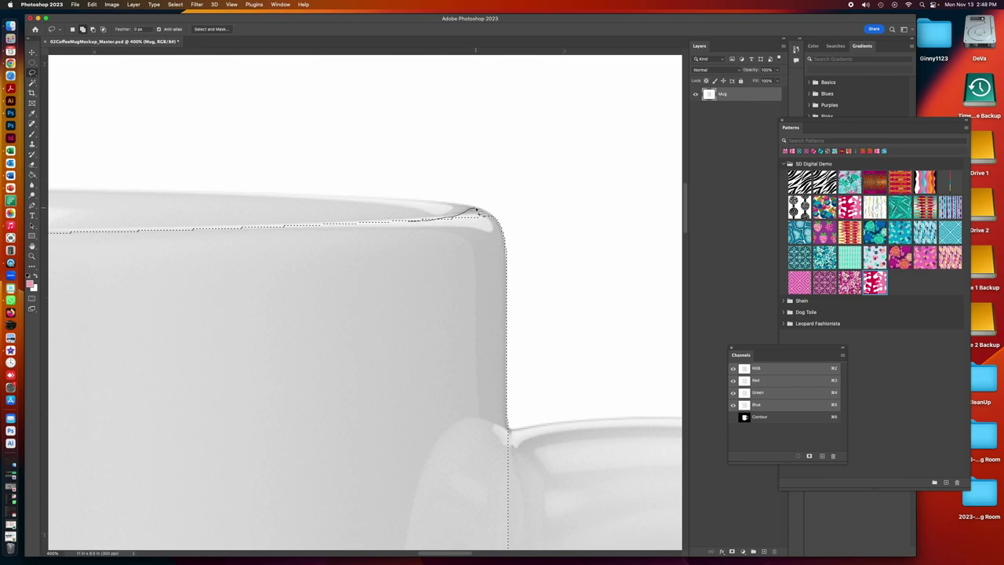
pyautogui.moveTo(495, 225); pyautogui.dragTo(498, 228)
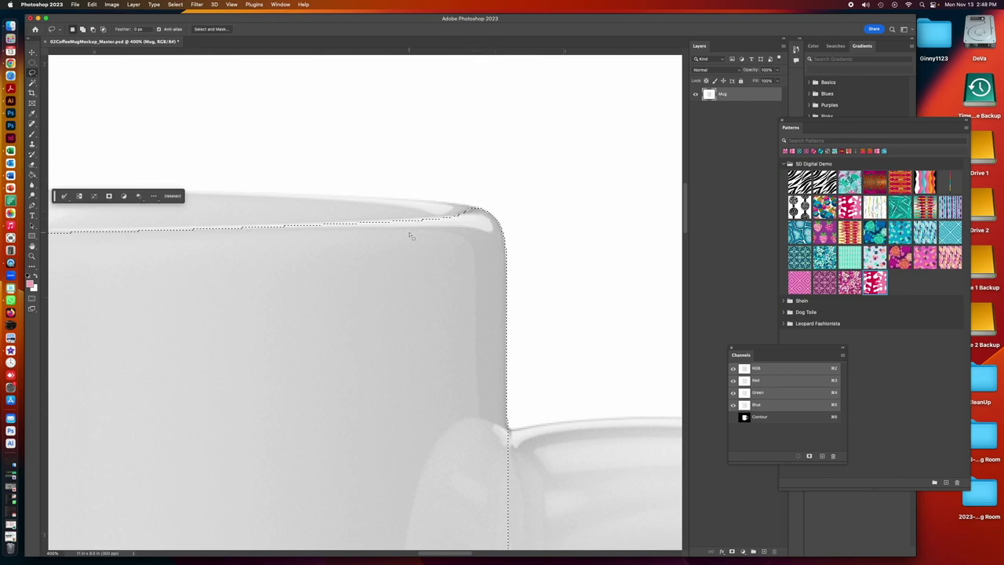
pyautogui.press('super+minus')
pyautogui.press('super+minus')
pyautogui.press('super+minus')
pyautogui.press('super+minus')
pyautogui.press('super+minus')
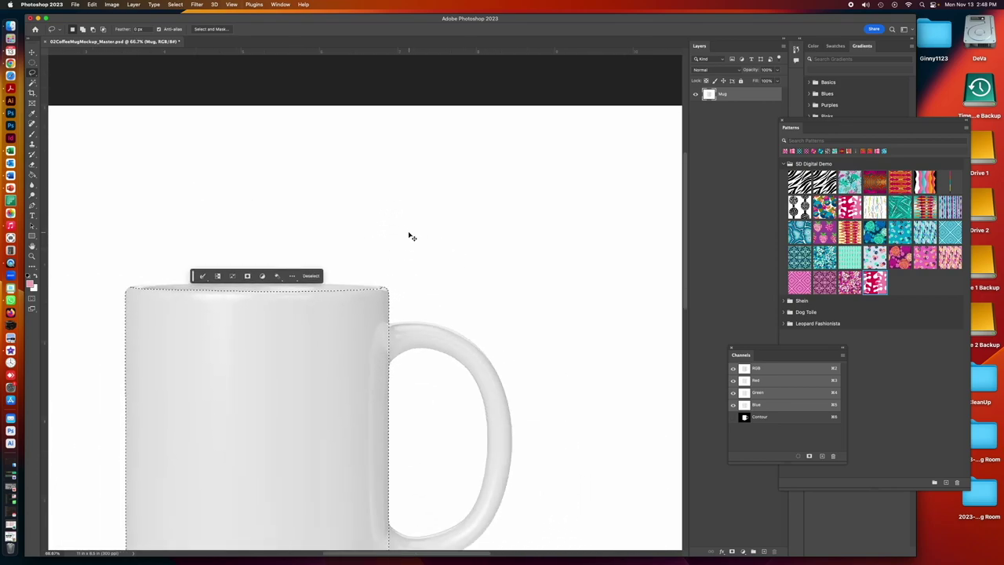
# Save the mug body selection as an alpha channel named Mug Body
pyautogui.moveTo(466, 200); pyautogui.dragTo(473, 126)
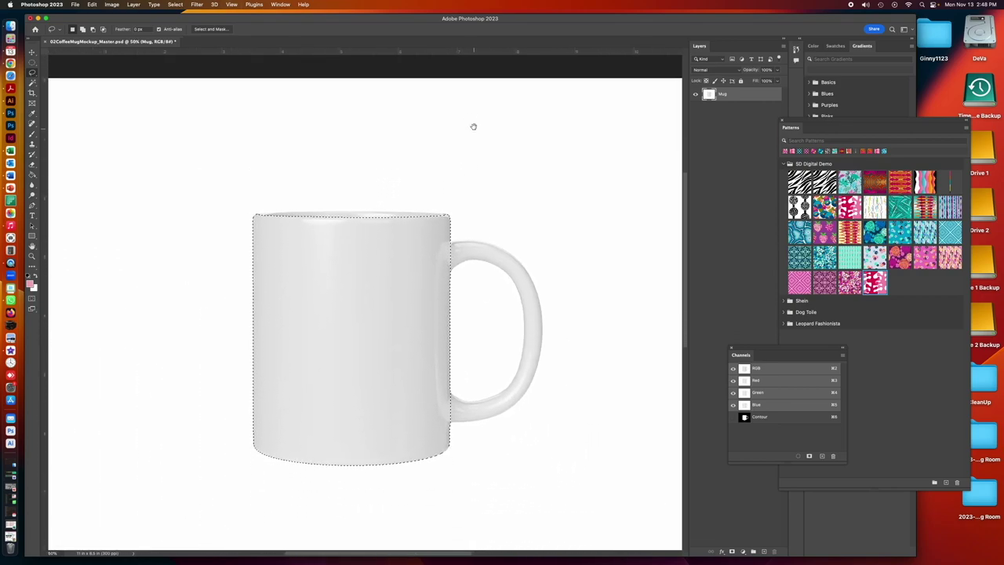
pyautogui.click(175, 4)
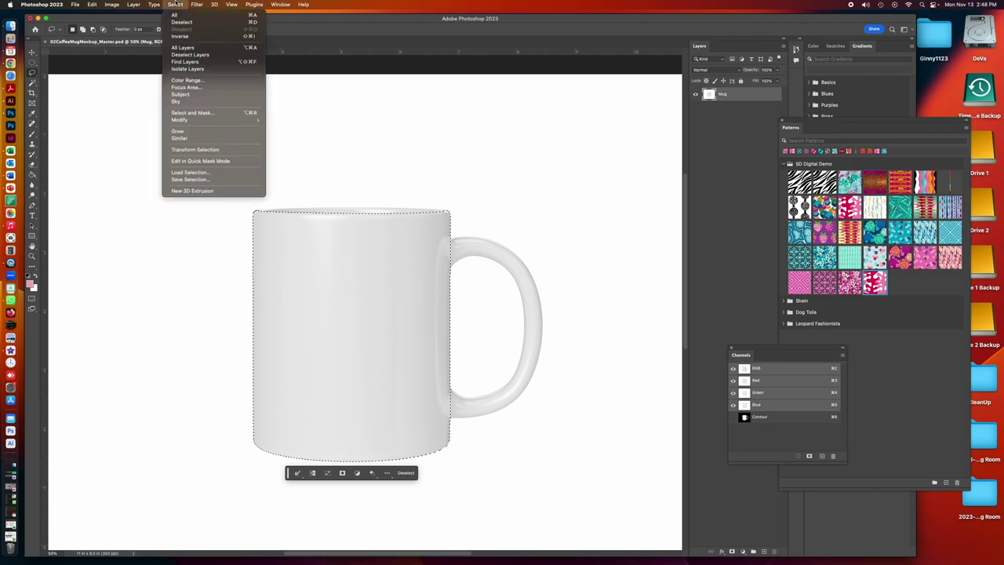
pyautogui.click(204, 182)
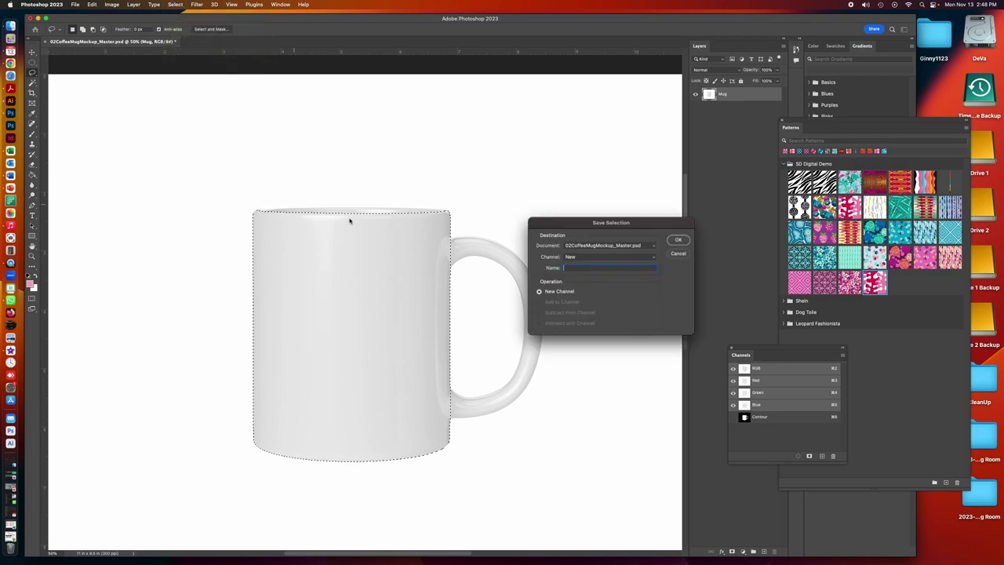
pyautogui.write('Mug G')
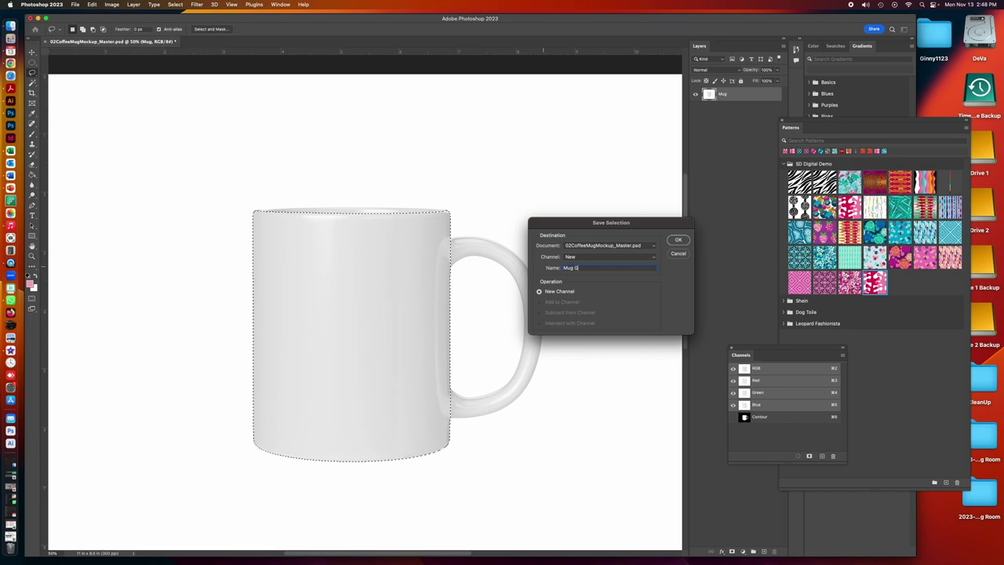
pyautogui.press('BackSpace')
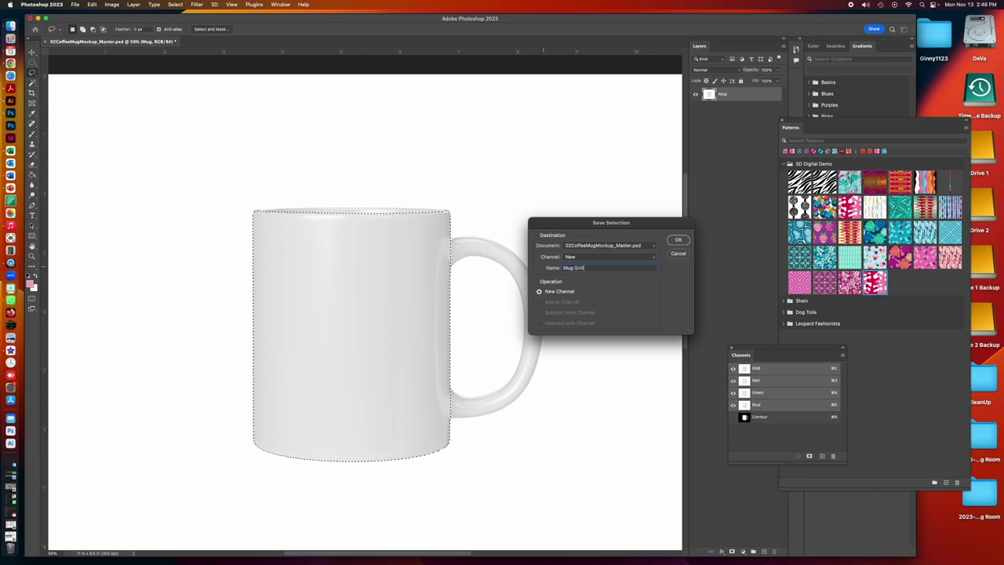
pyautogui.write('Body')
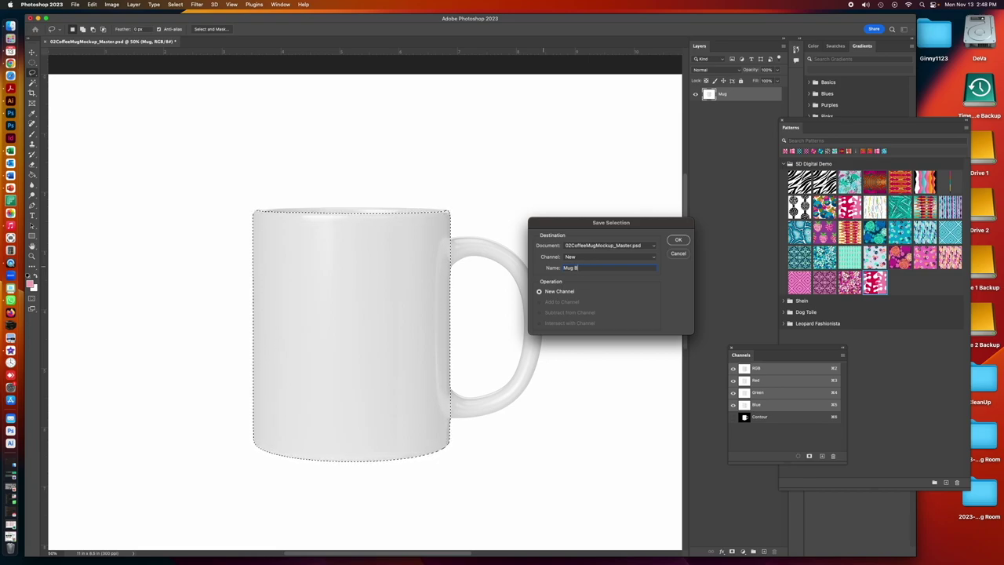
pyautogui.click(677, 239)
pyautogui.press('super+minus')
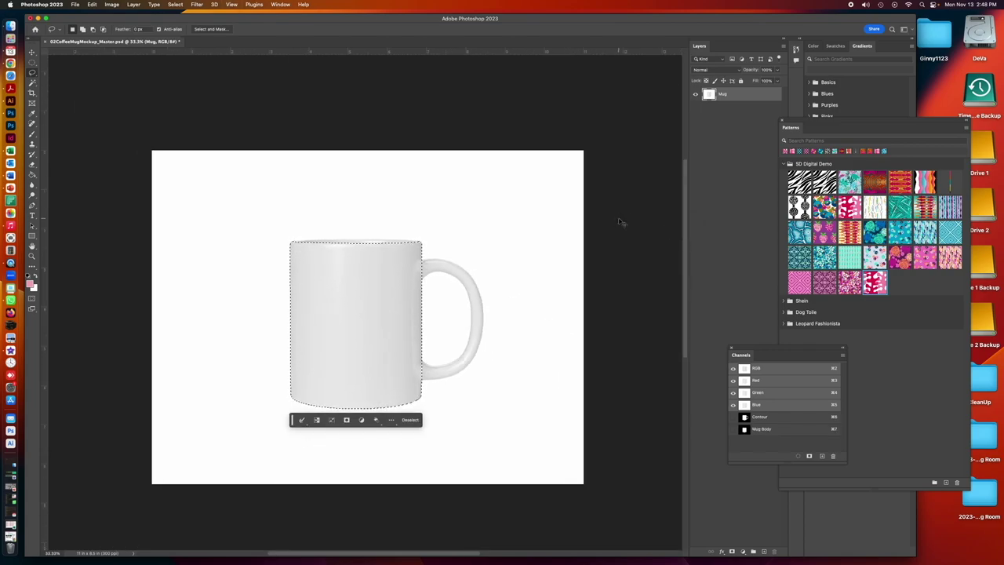
# Deselect, then reload the Mug Body channel as the active selection
pyautogui.press('super+d')
pyautogui.click(176, 4)
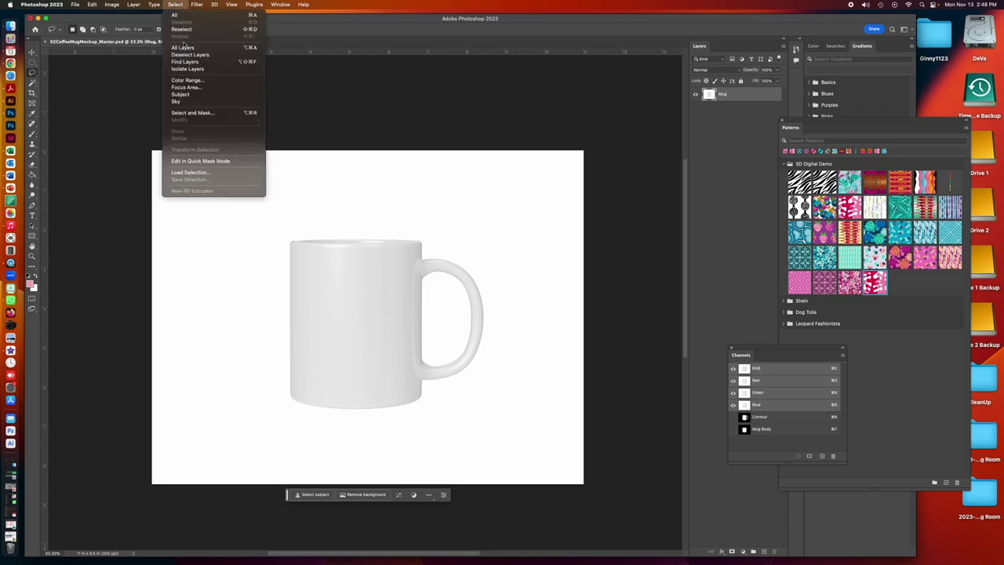
pyautogui.click(190, 172)
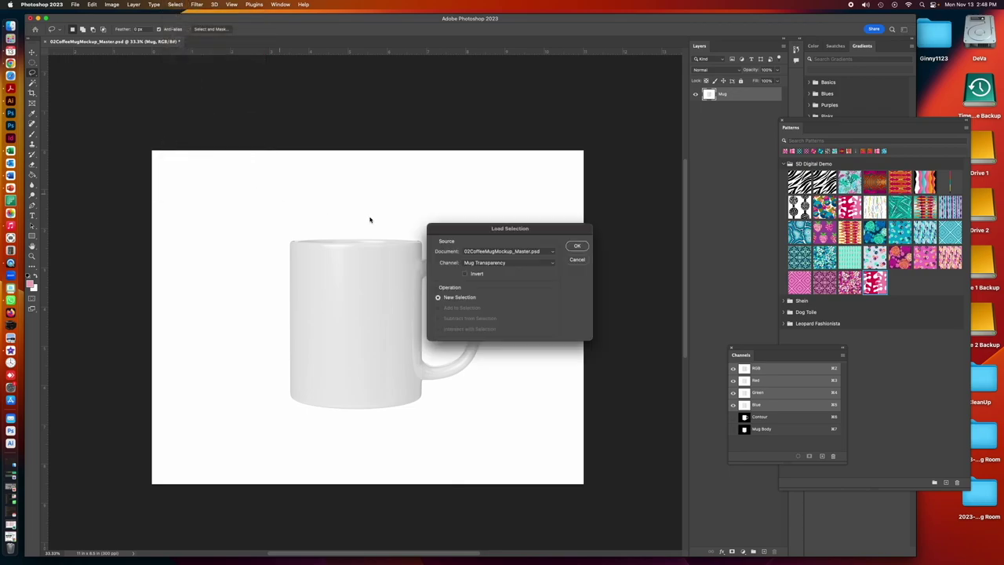
pyautogui.click(510, 263)
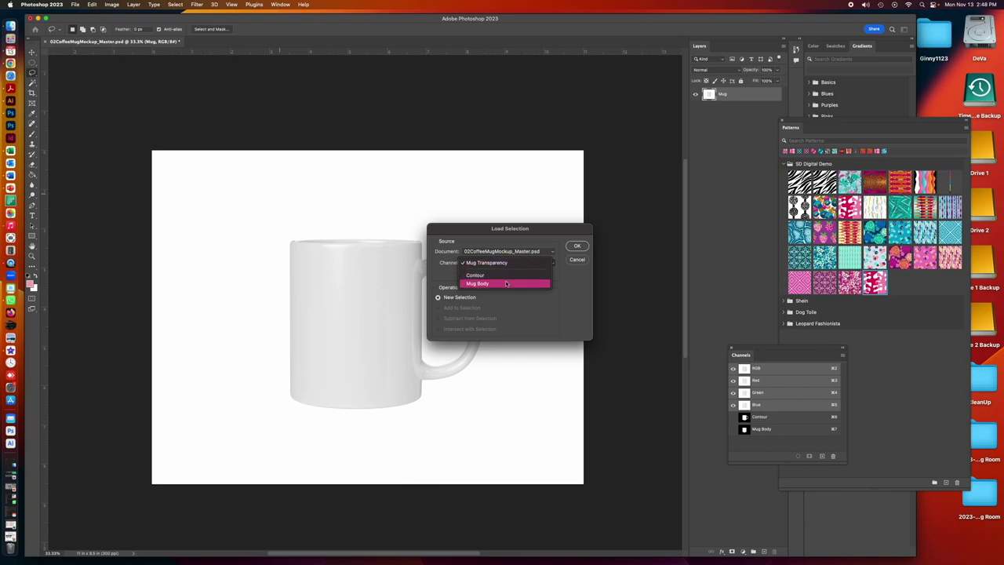
pyautogui.click(507, 284)
pyautogui.click(576, 246)
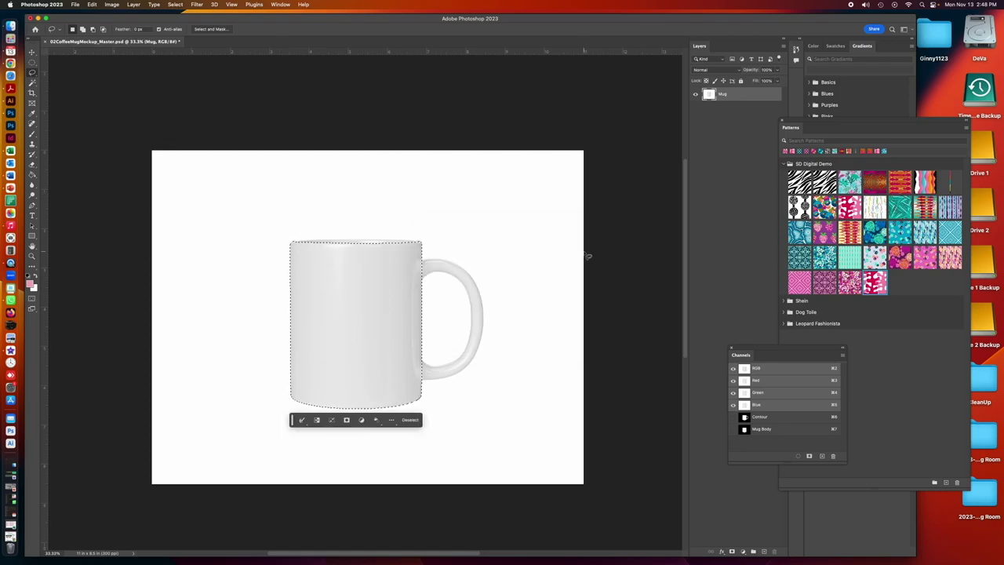
pyautogui.press('super+minus')
# Float the Layers panel, close the Channels panel, and shrink the Patterns panel
pyautogui.press('super+equal')
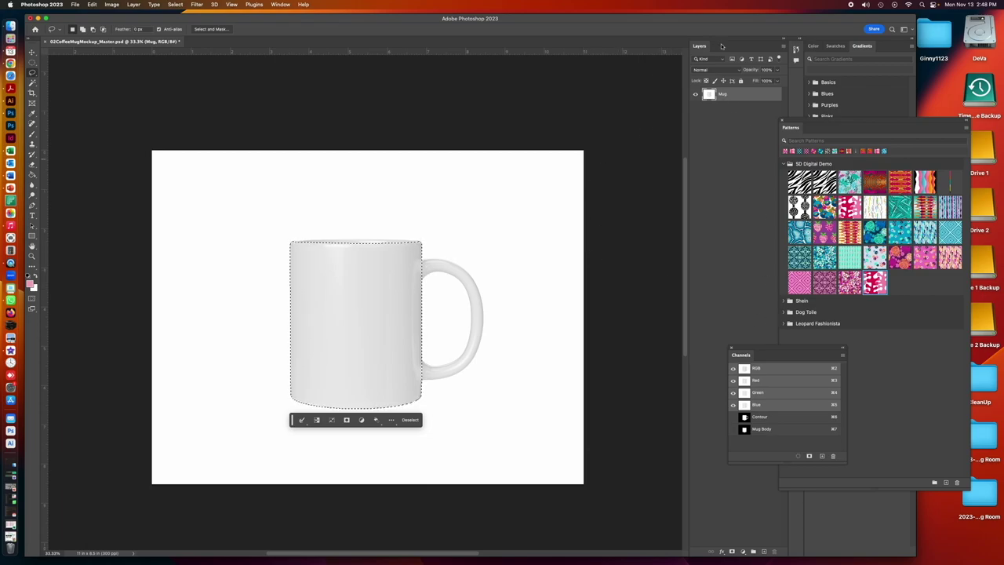
pyautogui.moveTo(698, 47); pyautogui.dragTo(663, 118)
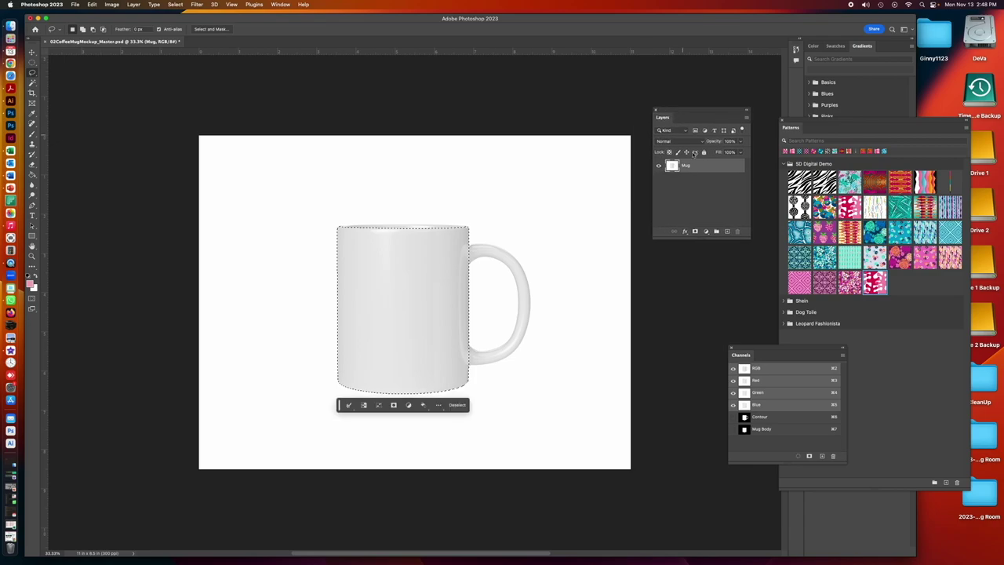
pyautogui.click(731, 349)
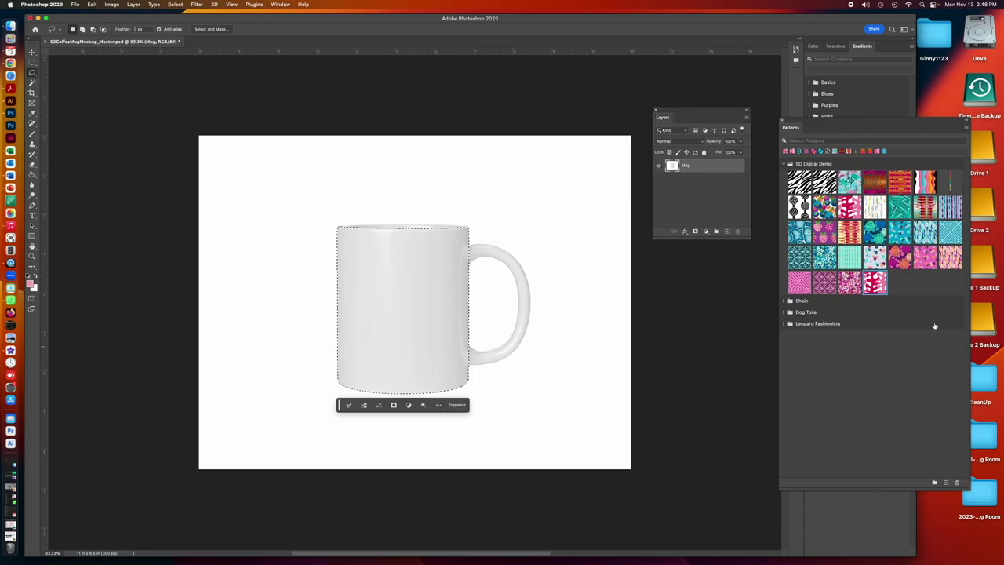
pyautogui.moveTo(969, 487); pyautogui.dragTo(970, 407)
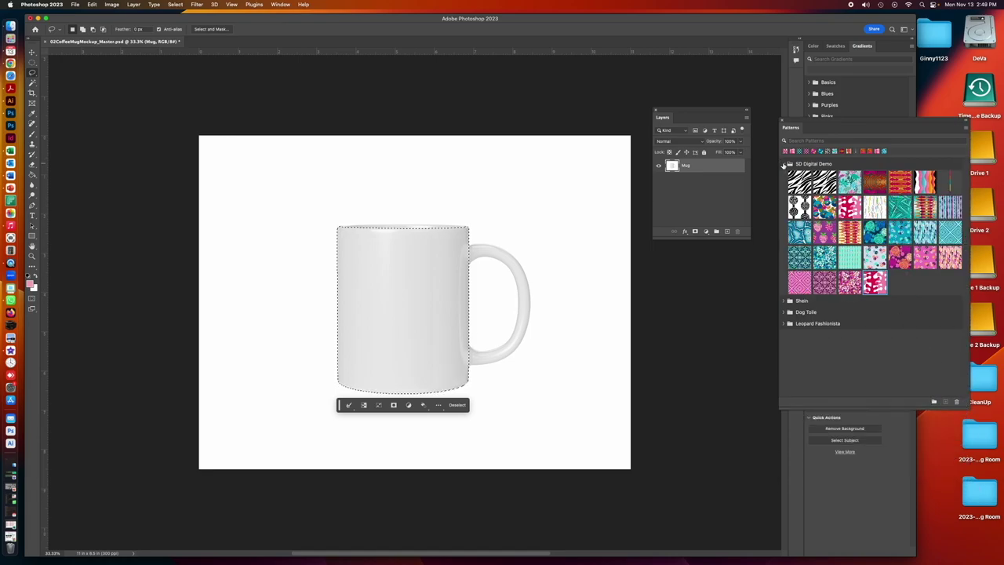
pyautogui.click(783, 164)
pyautogui.click(784, 164)
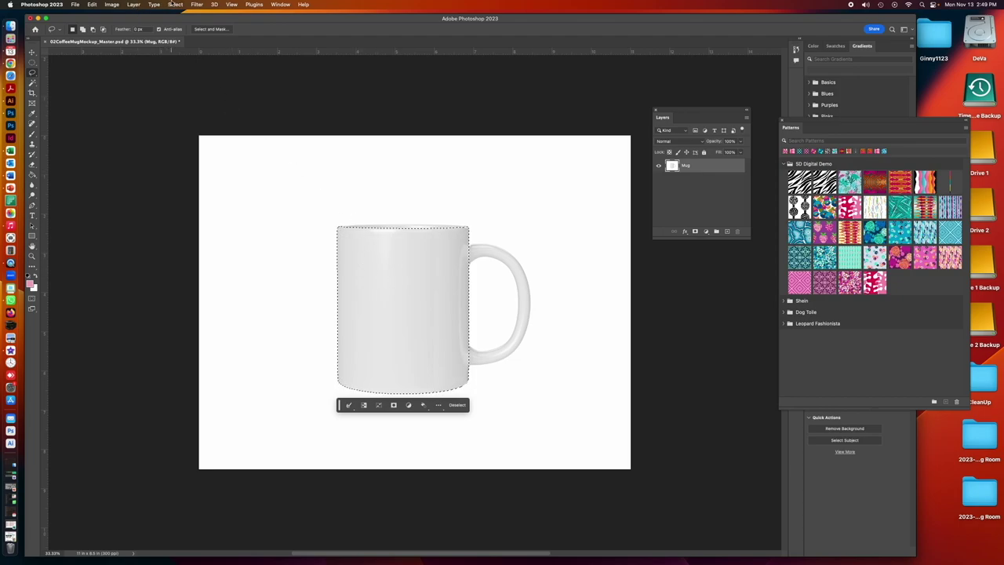
# Add a Pattern Fill 1 layer over the mug body, defaulting to zebra stripes
pyautogui.click(134, 5)
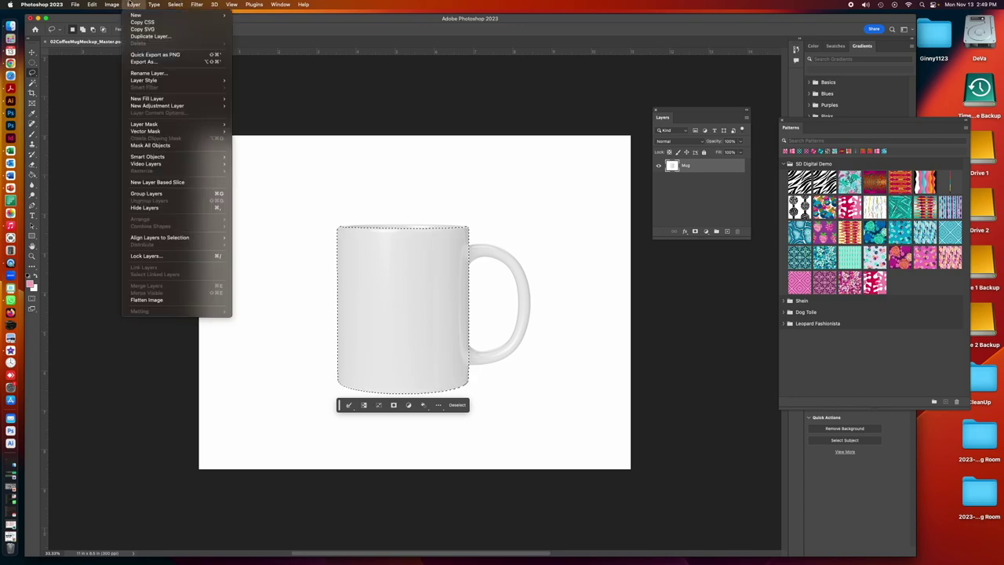
pyautogui.moveTo(138, 99)
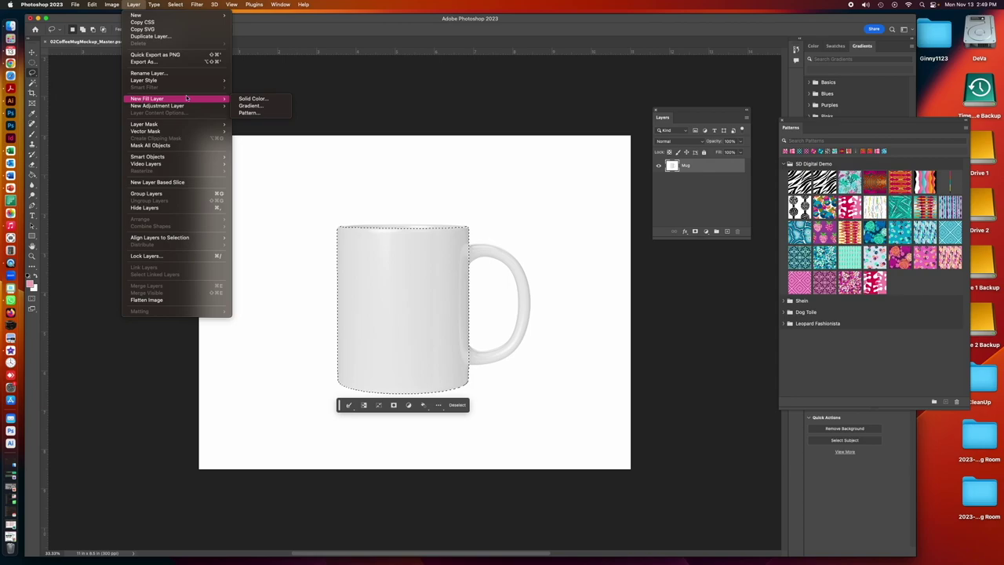
pyautogui.click(250, 112)
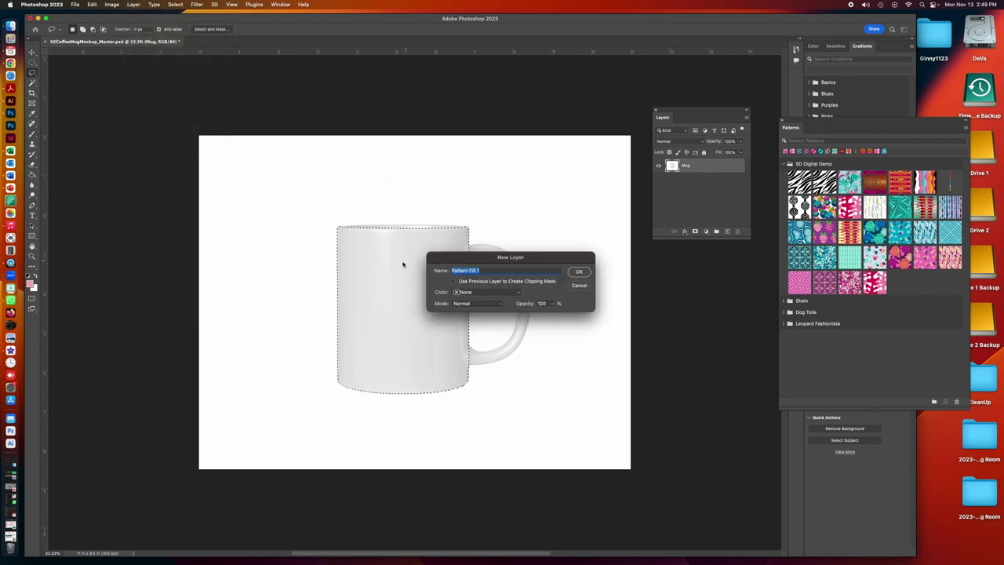
pyautogui.click(584, 272)
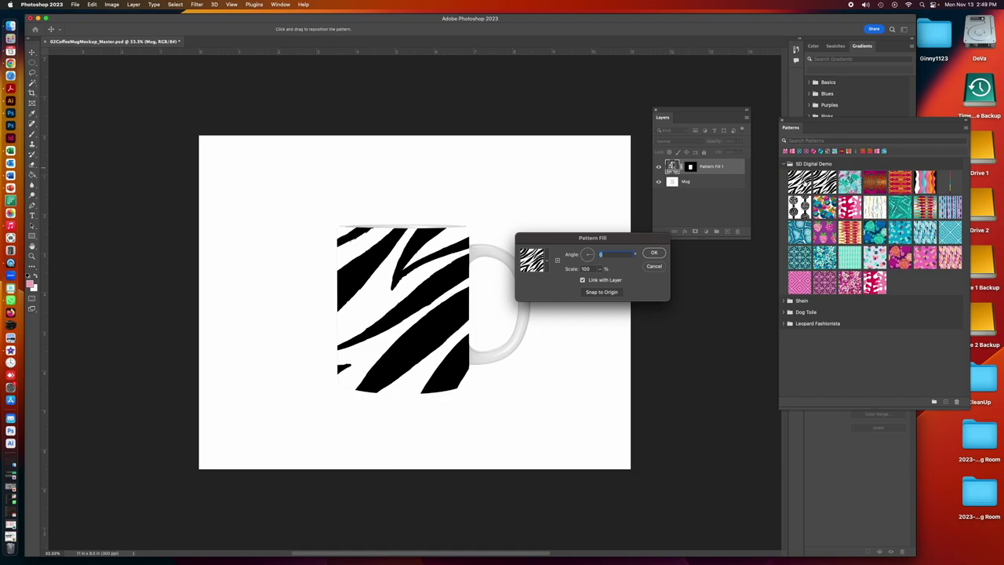
# Choose the crosshatched dot-stripe pattern for the fill at 25% scale
pyautogui.click(548, 264)
pyautogui.scroll(-2, 575, 321)
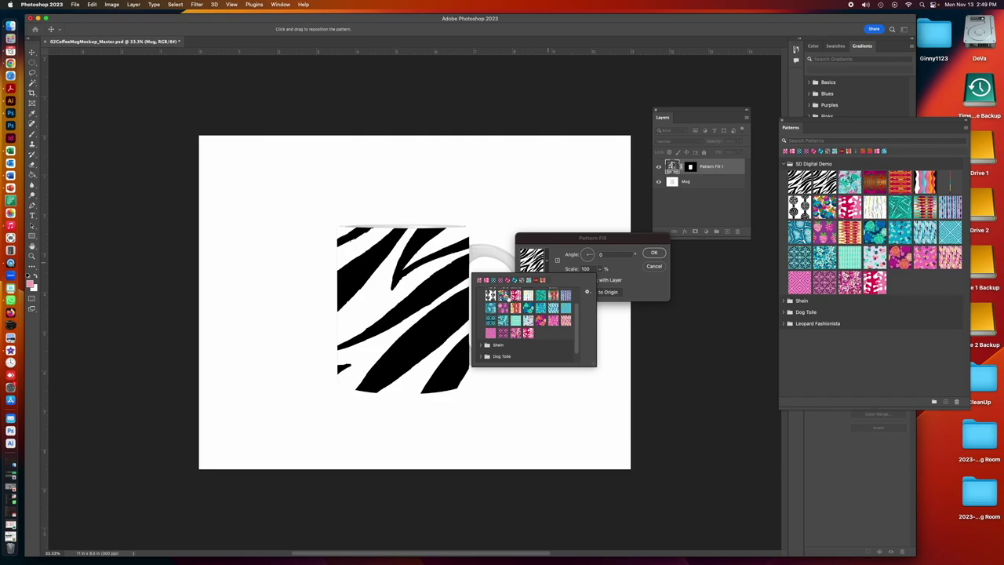
pyautogui.click(490, 295)
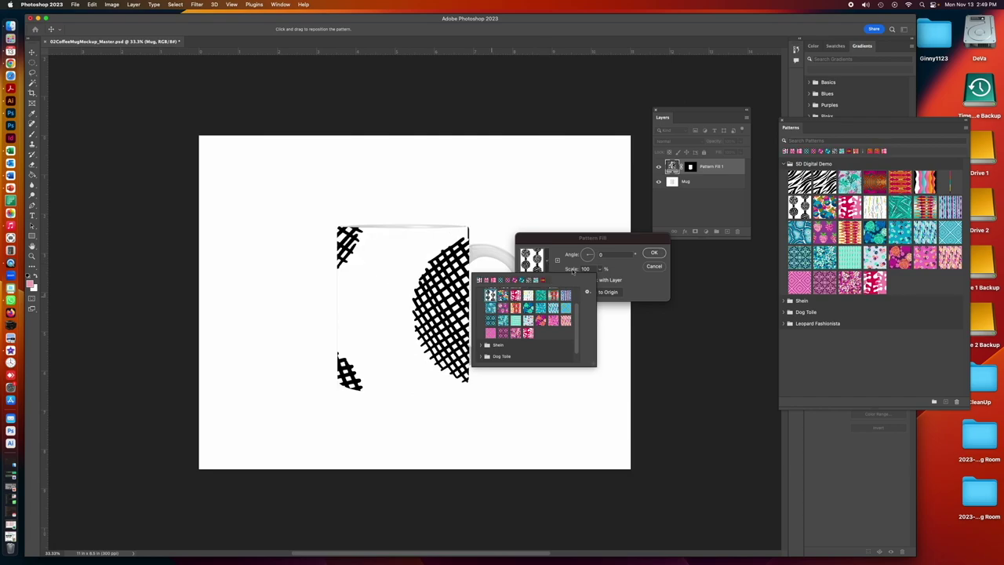
pyautogui.click(561, 245)
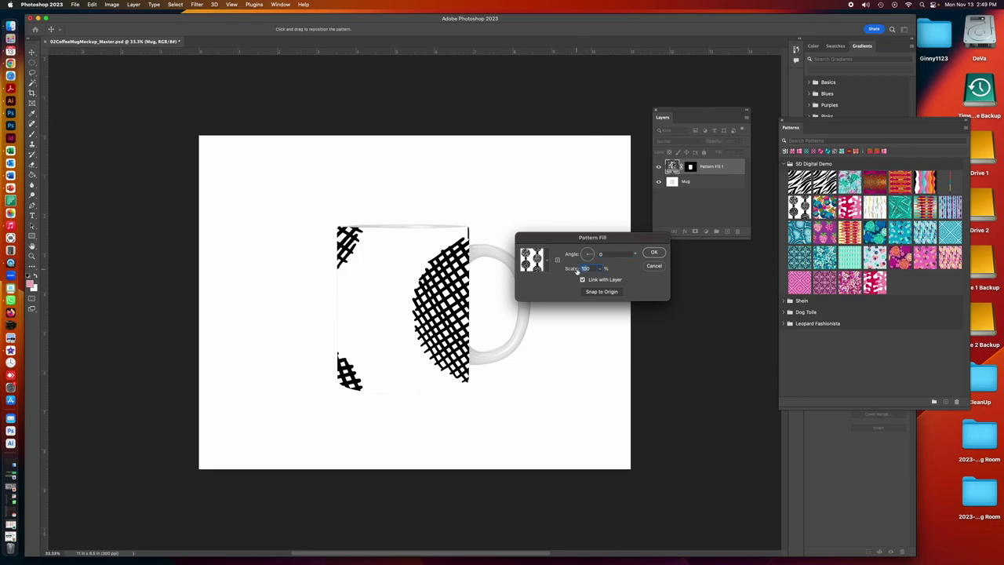
pyautogui.write('50')
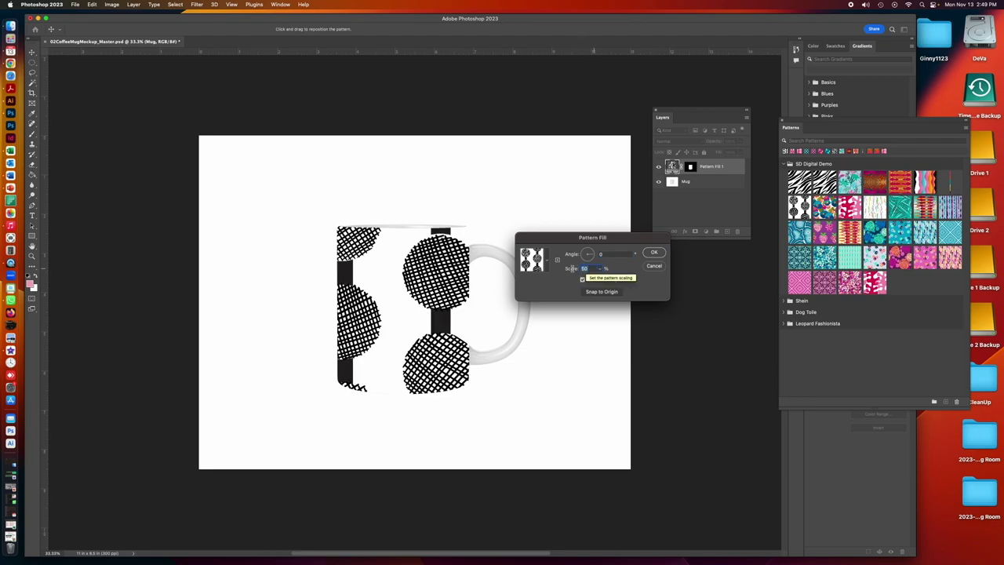
pyautogui.write('25')
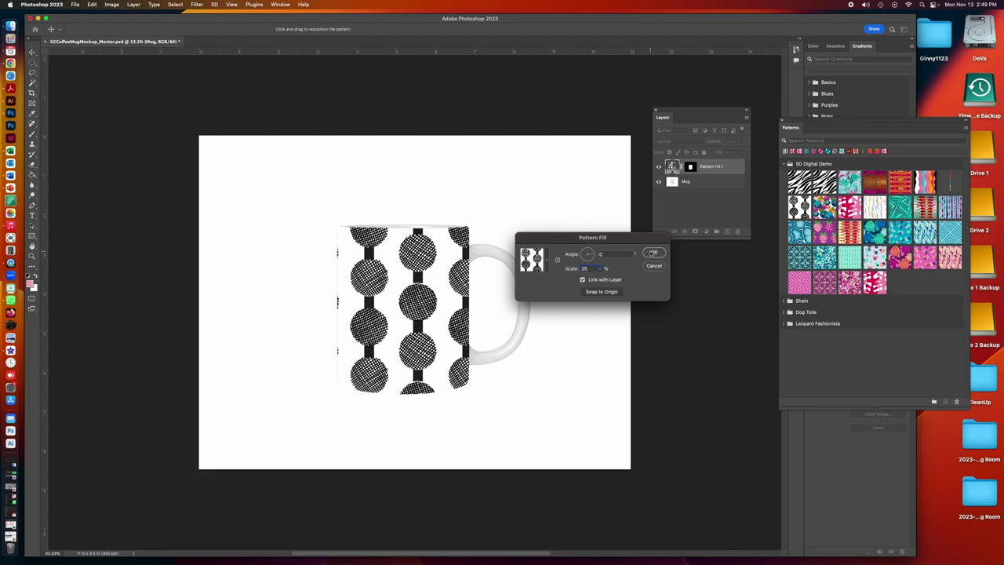
pyautogui.click(653, 253)
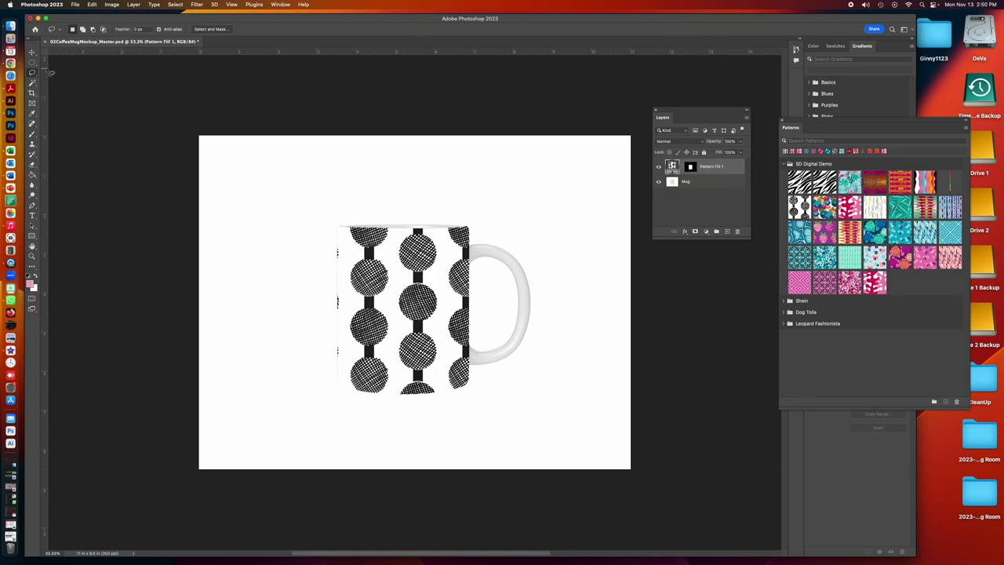
# Drag the dot-stripe fill with the Move tool until its dotted columns sit evenly on the mug
pyautogui.click(32, 52)
pyautogui.moveTo(385, 253); pyautogui.dragTo(410, 299)
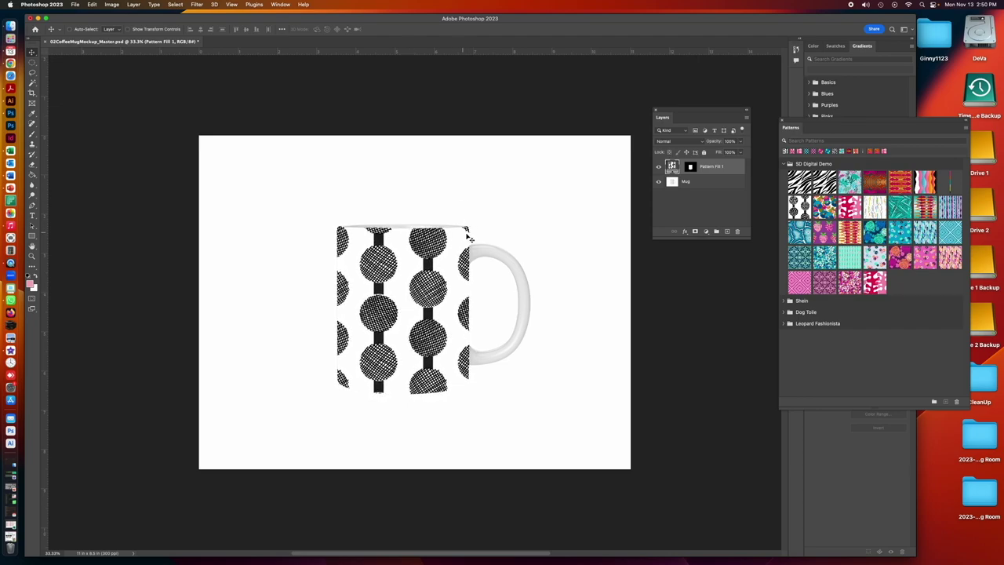
pyautogui.moveTo(427, 293); pyautogui.dragTo(452, 287)
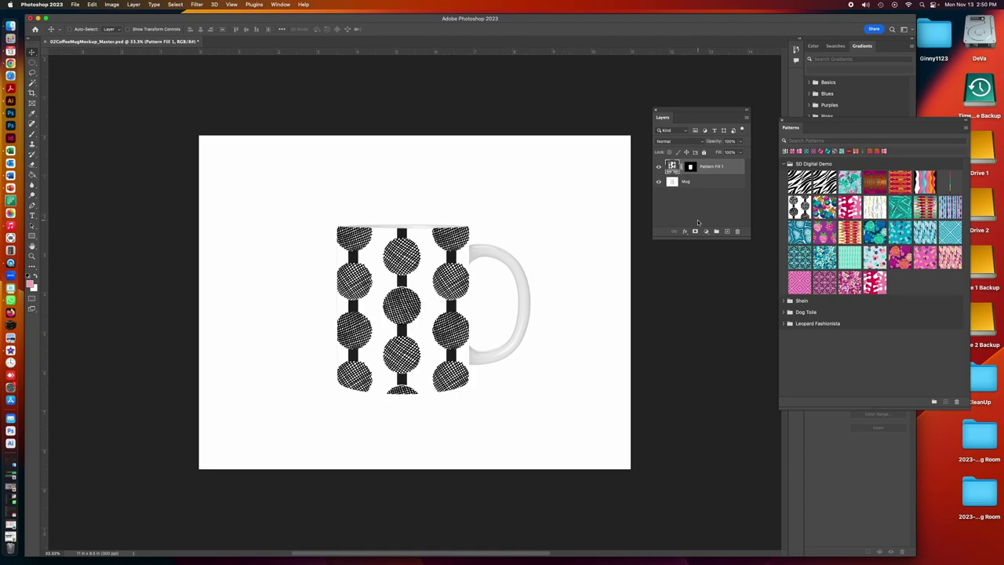
pyautogui.click(694, 182)
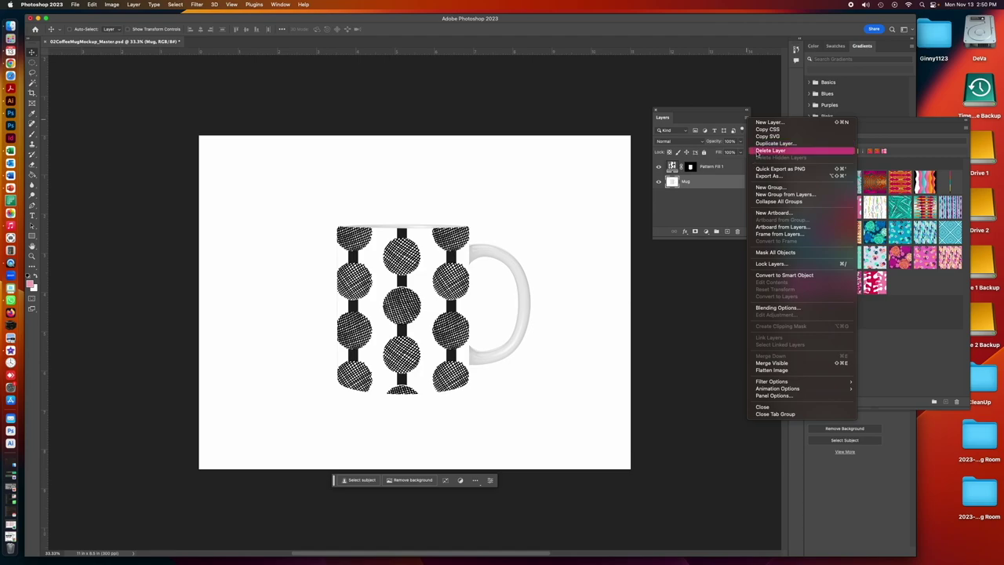
# Duplicate the Mug layer, move Mug copy above the pattern fill, and set it to Multiply
pyautogui.click(773, 143)
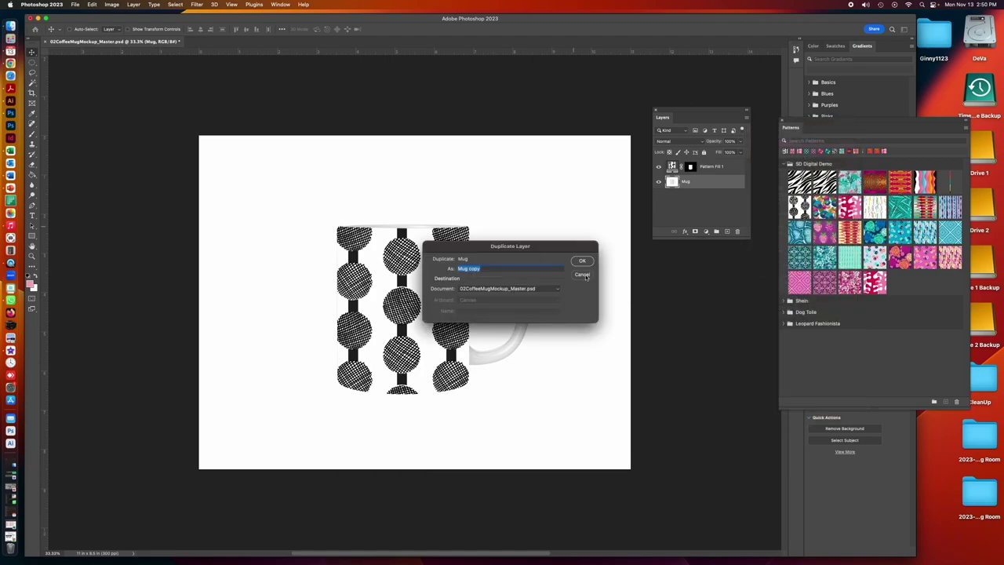
pyautogui.click(579, 261)
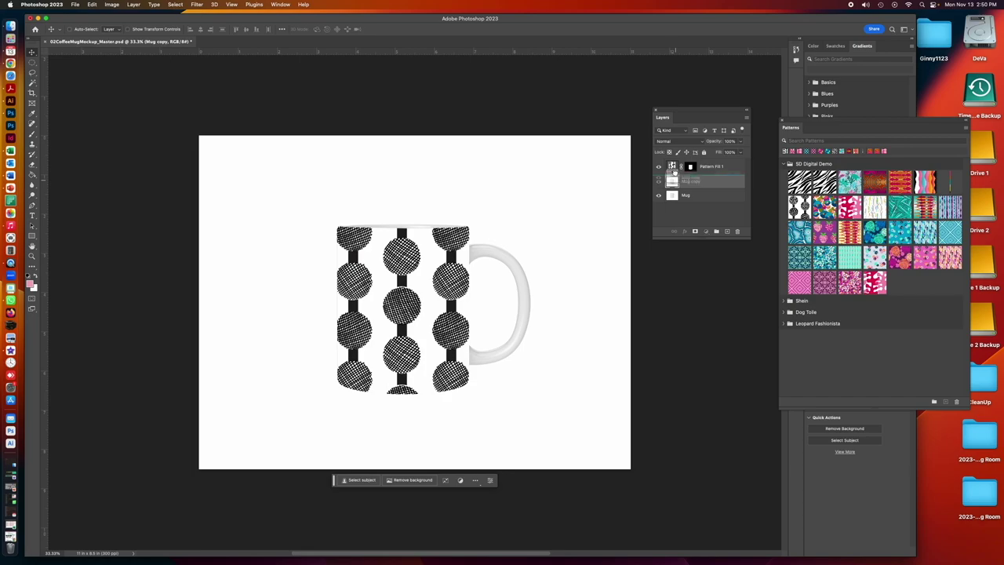
pyautogui.moveTo(678, 167)
pyautogui.mouseDown()
pyautogui.moveTo(673, 159)
pyautogui.moveTo(675, 187)
pyautogui.mouseUp()
pyautogui.click(677, 142)
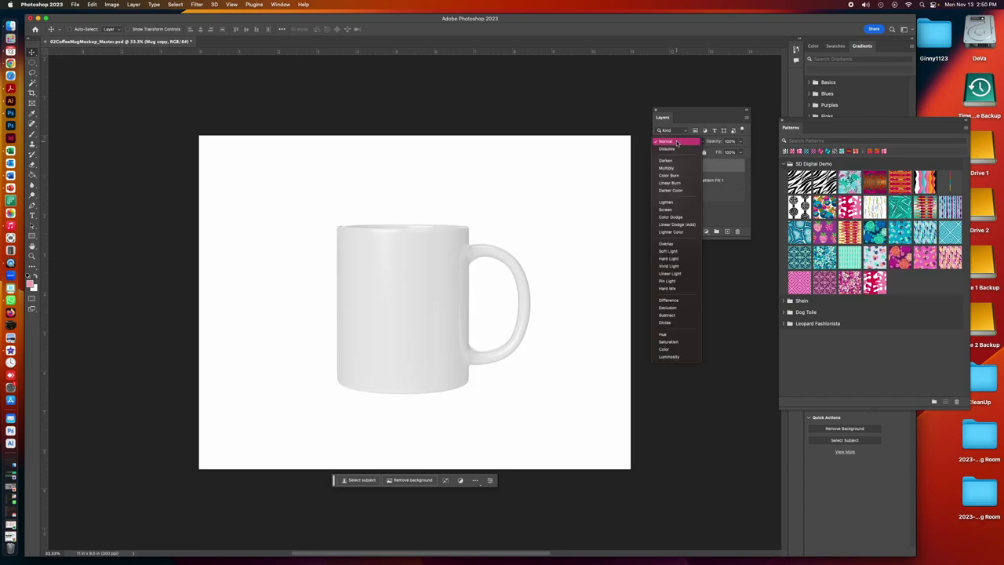
pyautogui.click(667, 168)
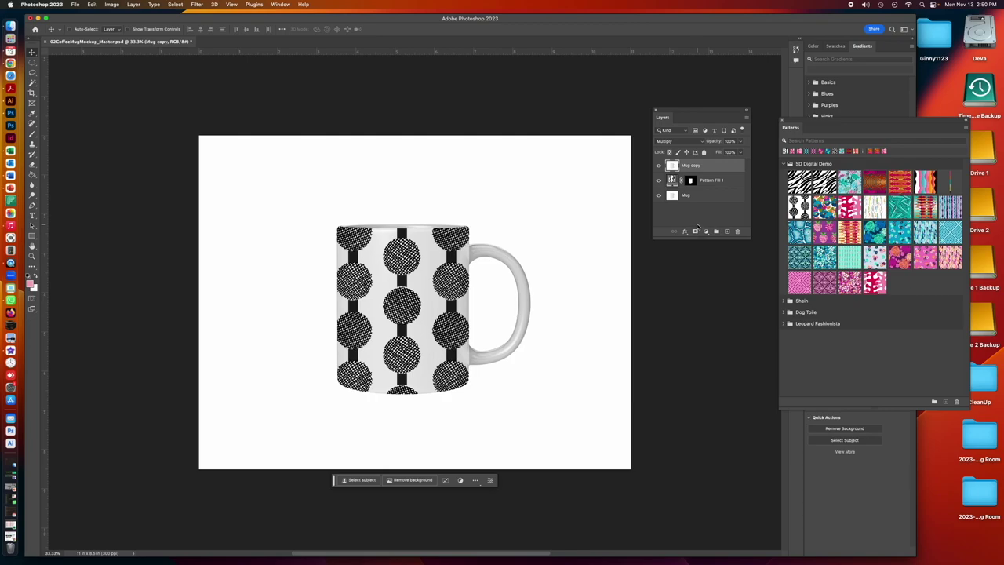
pyautogui.click(658, 165)
pyautogui.click(658, 166)
# Reset default colours and rename Pattern Fill 1 to Dot Stripe BW
pyautogui.click(708, 181)
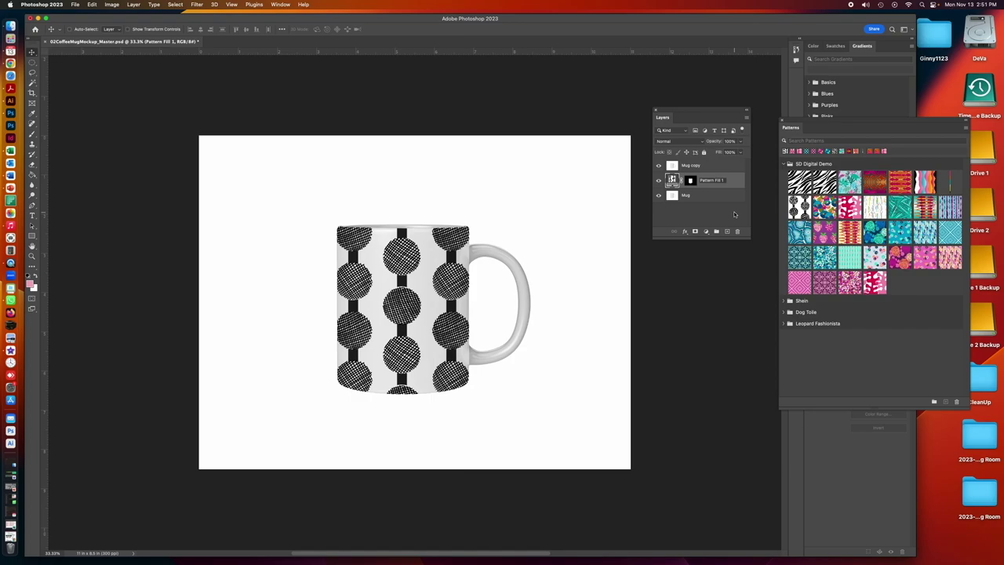
pyautogui.press('d')
pyautogui.press('s')
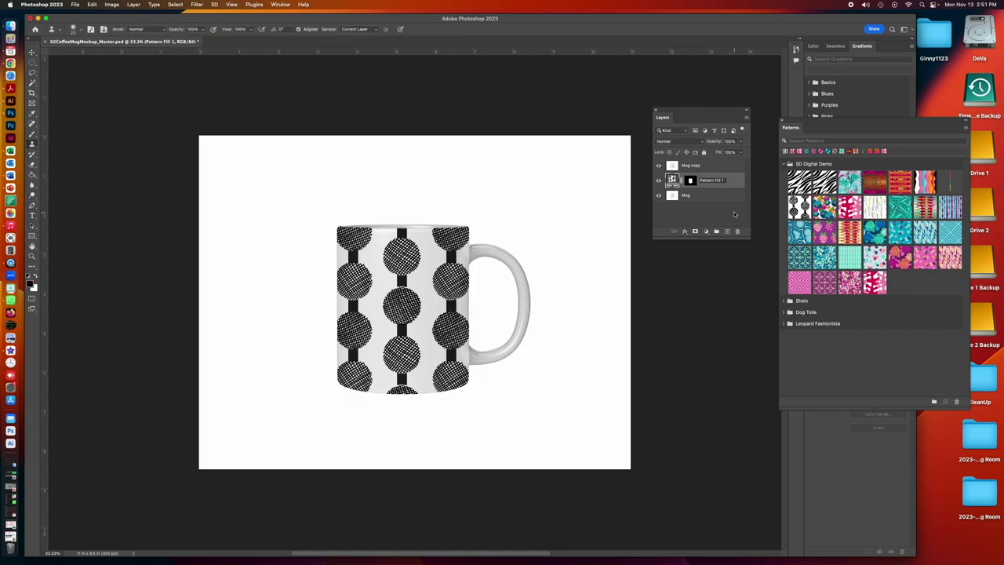
pyautogui.doubleClick(709, 179)
pyautogui.write('Do')
pyautogui.write('t Strip')
pyautogui.write('e S')
pyautogui.click(725, 211)
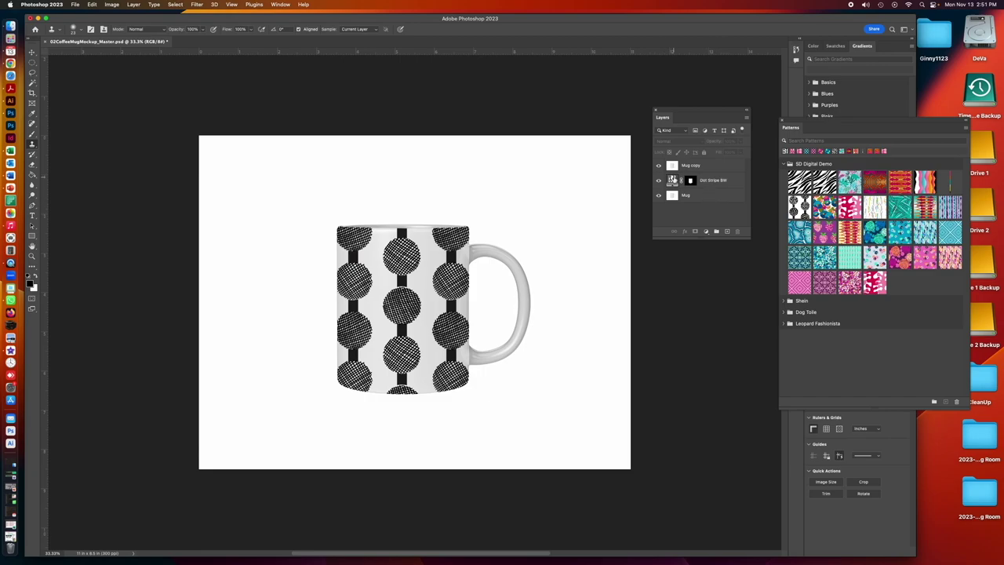
# Duplicate the Dot Stripe BW fill layer
pyautogui.click(672, 179)
pyautogui.click(746, 117)
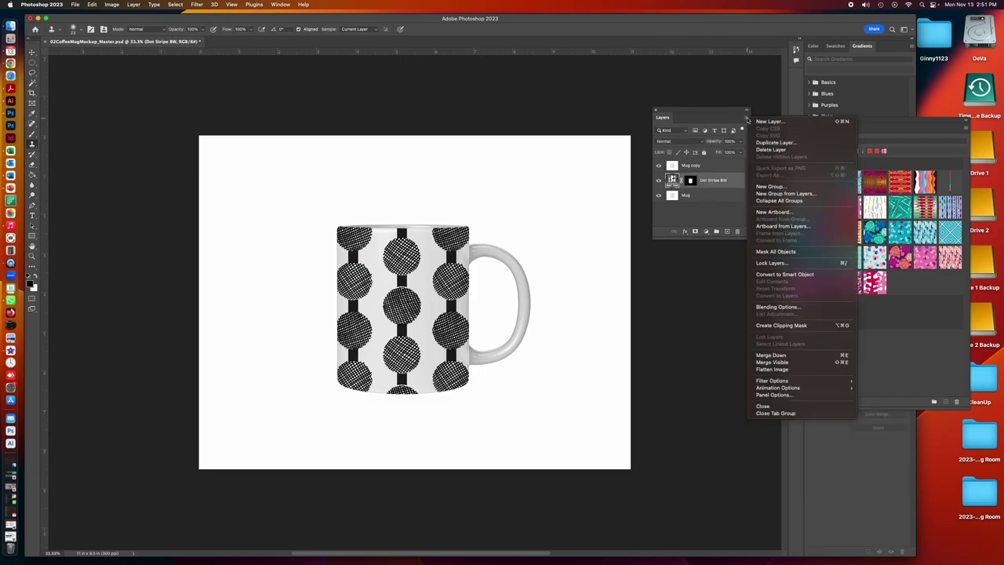
pyautogui.click(773, 142)
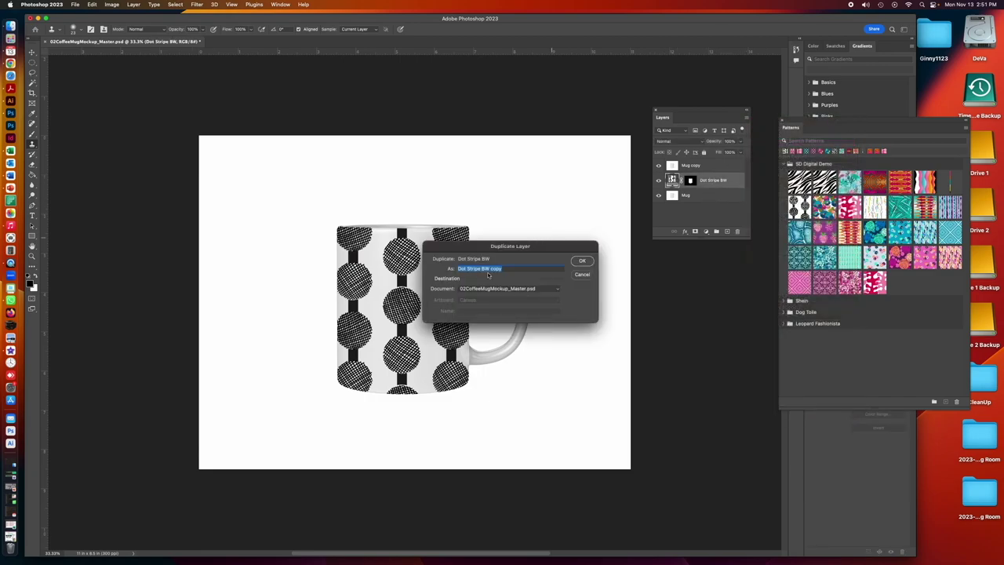
pyautogui.click(580, 262)
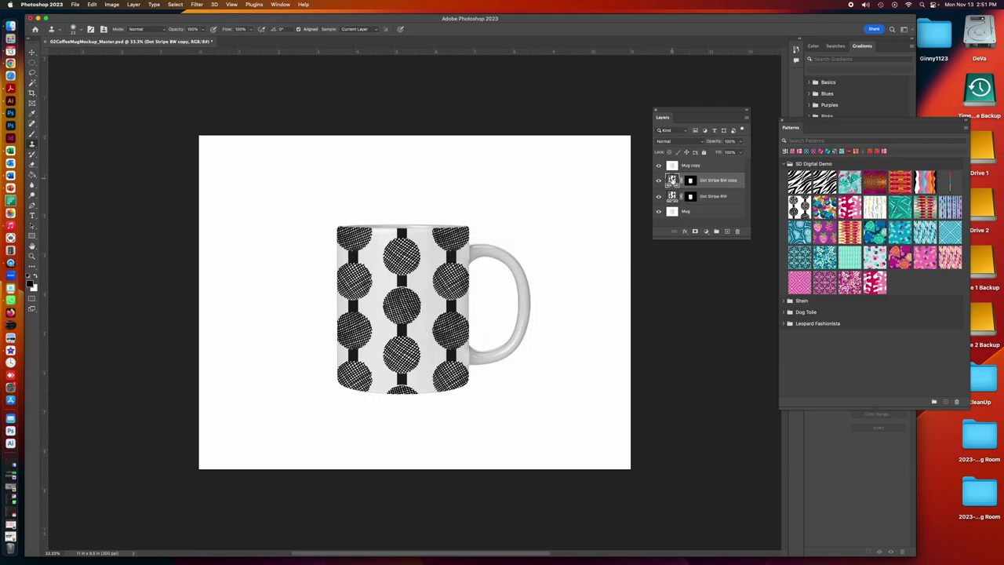
# Switch the copy's pattern to the pink-and-red wavy pattern
pyautogui.doubleClick(672, 180)
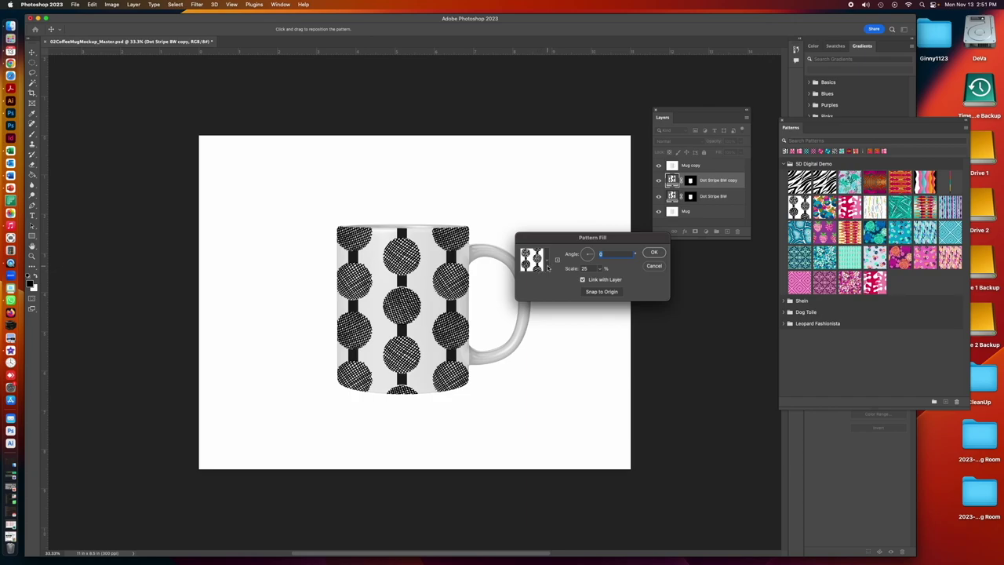
pyautogui.click(548, 268)
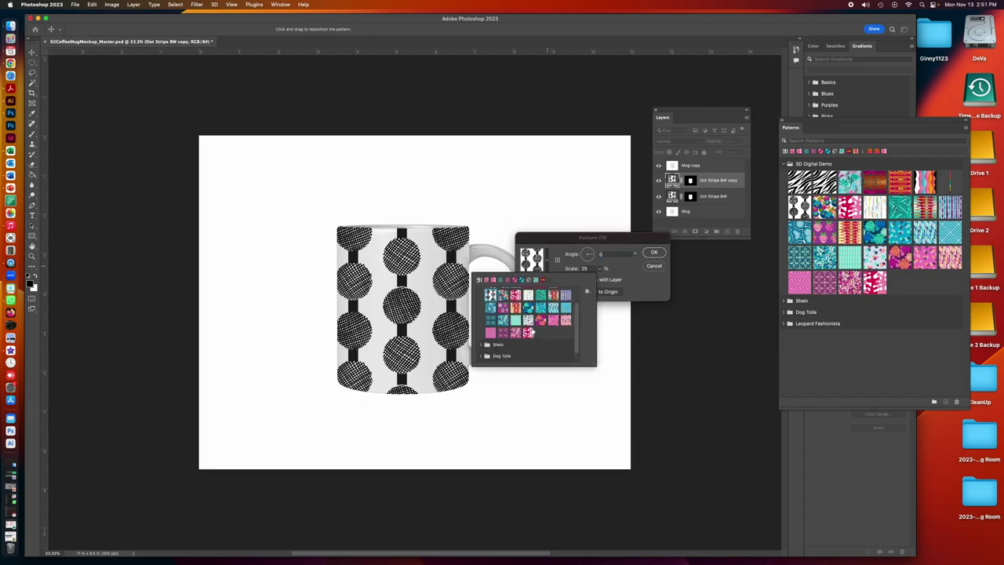
pyautogui.click(527, 333)
pyautogui.click(568, 242)
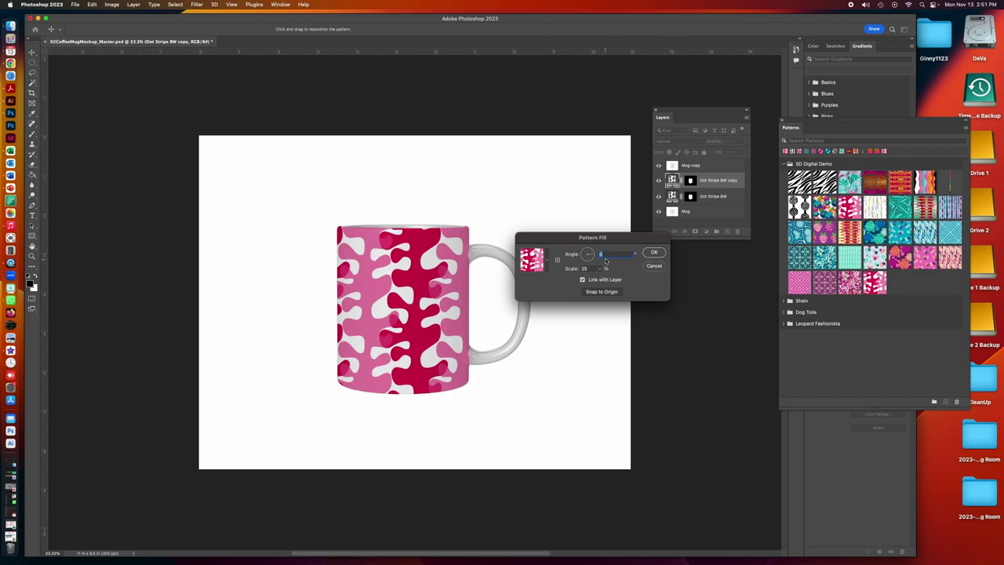
# Try pattern angles 90° and 30°, then apply the fill at 45°
pyautogui.write('45')
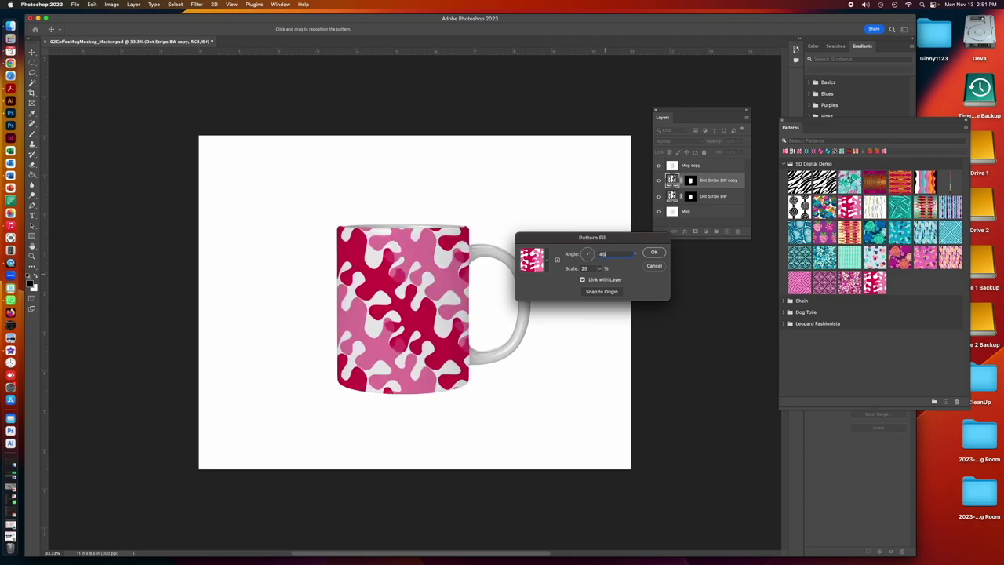
pyautogui.doubleClick(603, 254)
pyautogui.write('90')
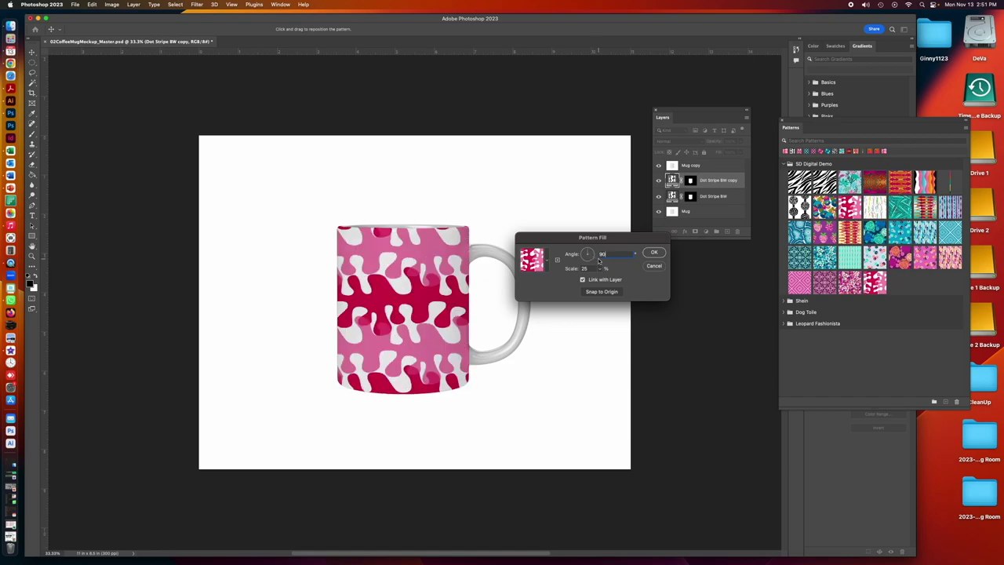
pyautogui.doubleClick(601, 254)
pyautogui.write('30')
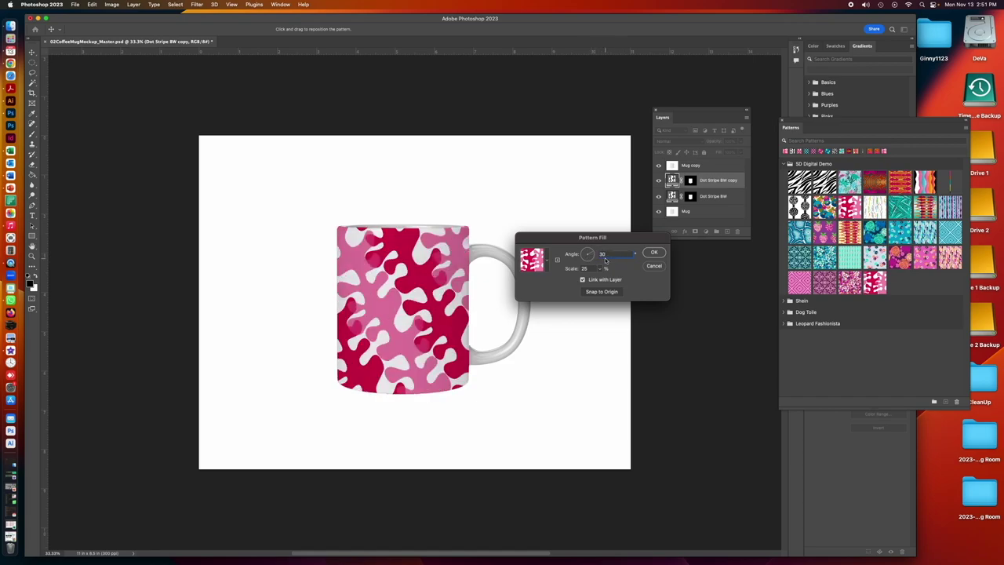
pyautogui.doubleClick(601, 254)
pyautogui.write('45')
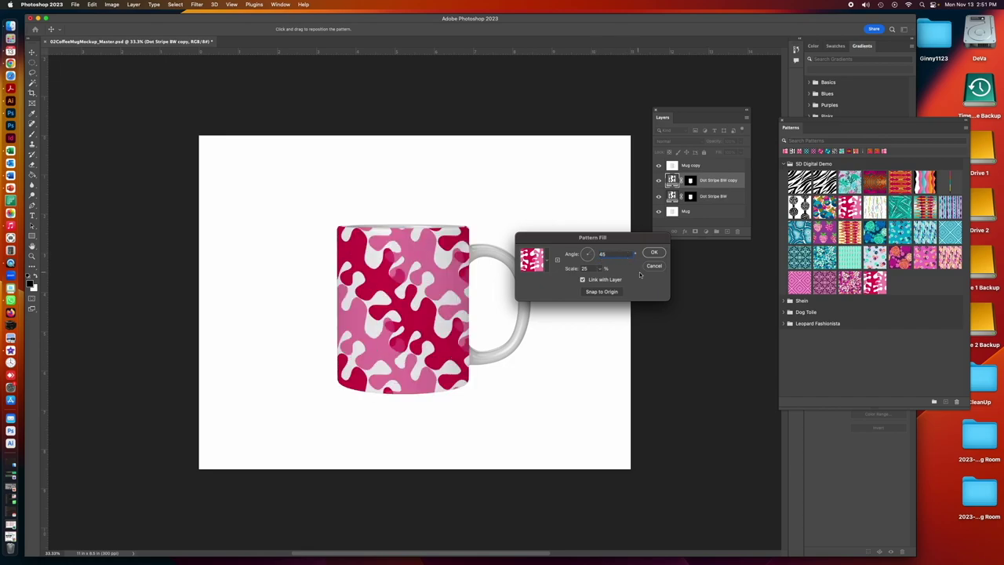
pyautogui.click(654, 252)
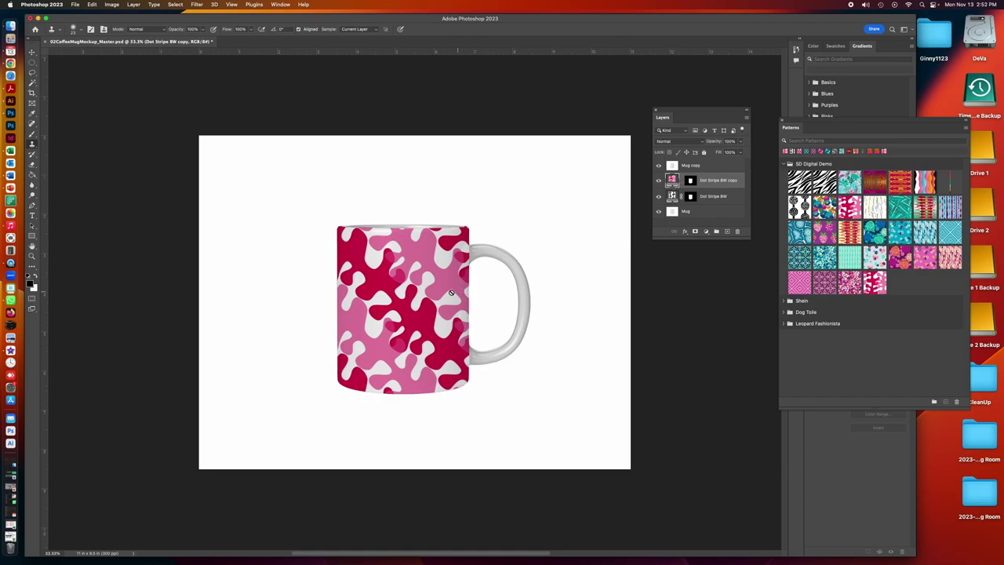
# Drag the pink pattern with the Move tool to shift it on the mug
pyautogui.click(31, 52)
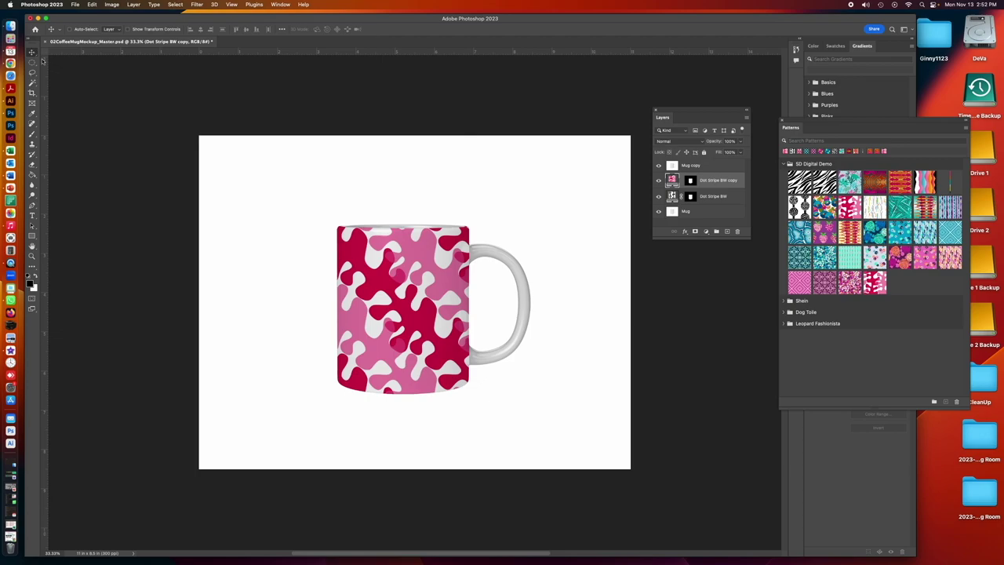
pyautogui.moveTo(416, 338); pyautogui.dragTo(404, 276)
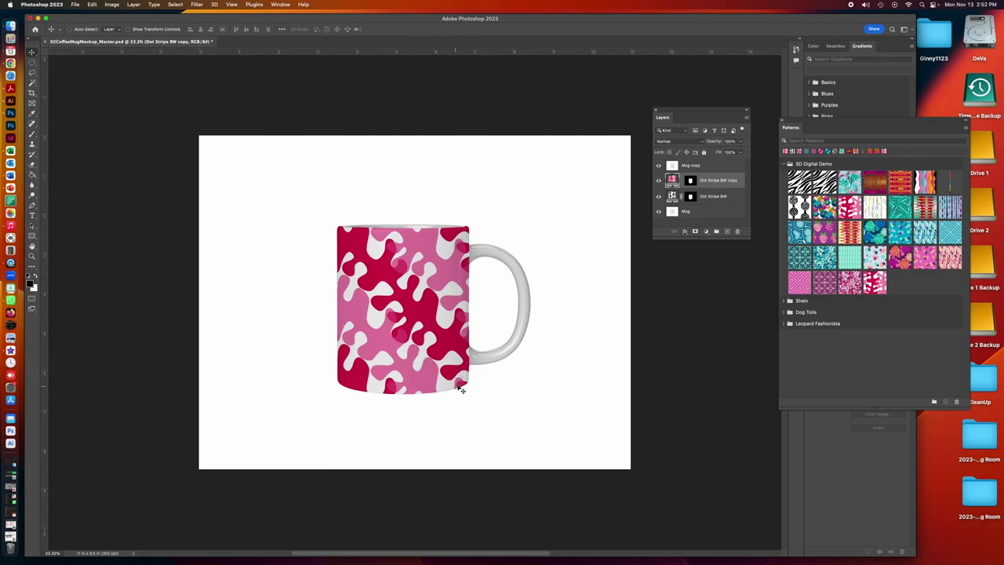
pyautogui.doubleClick(717, 182)
# Name the copy layer 'Wavy Stripe Red Pink' and enlarge the Layers panel
pyautogui.write('M')
pyautogui.press('BackSpace')
pyautogui.write('e Red Pink')
pyautogui.press('BackSpace')
pyautogui.press('BackSpace')
pyautogui.write('nk')
pyautogui.click(743, 222)
pyautogui.moveTo(749, 235); pyautogui.dragTo(768, 343)
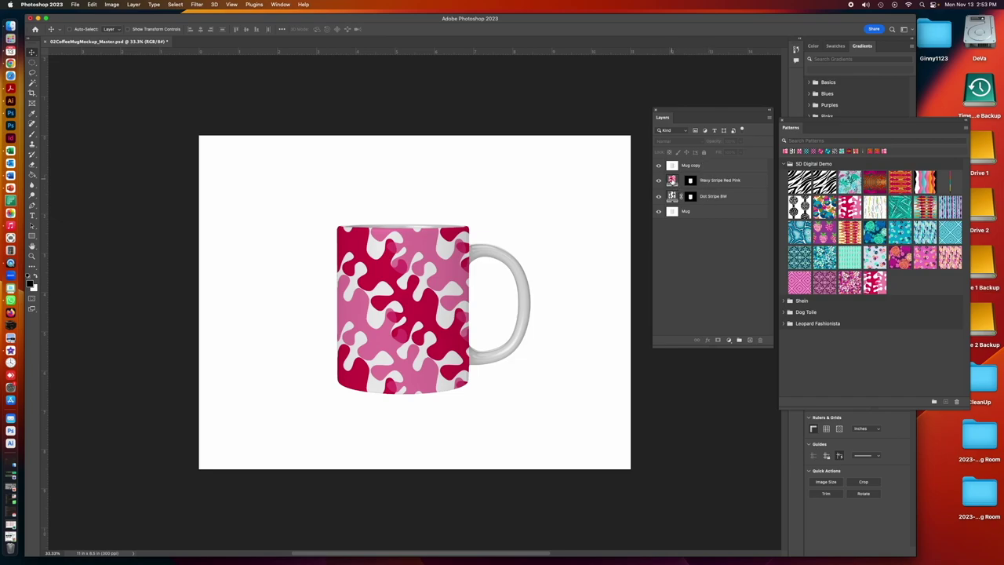
# Save the master PSD file
pyautogui.scroll(1, 235, 111)
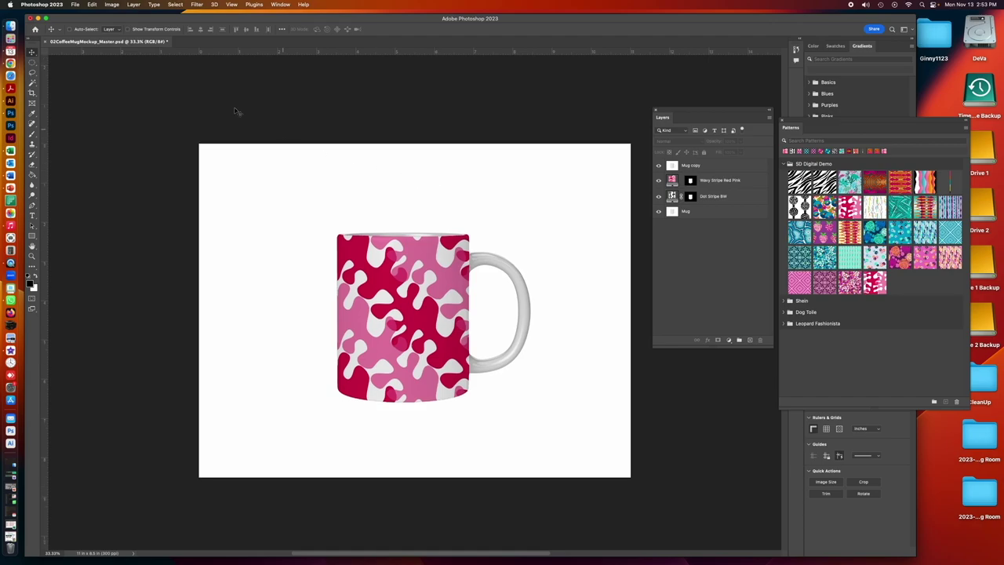
pyautogui.click(76, 4)
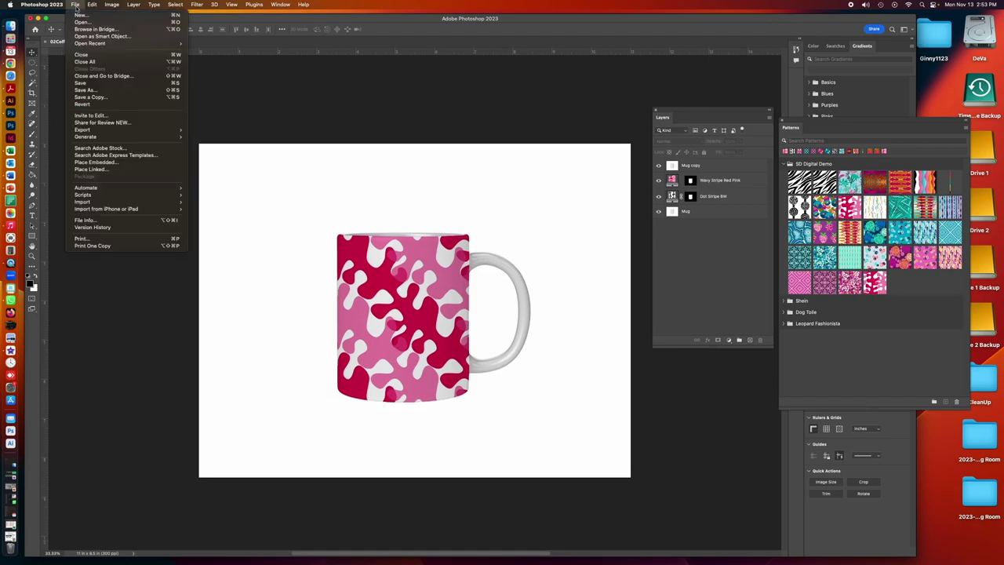
pyautogui.click(84, 84)
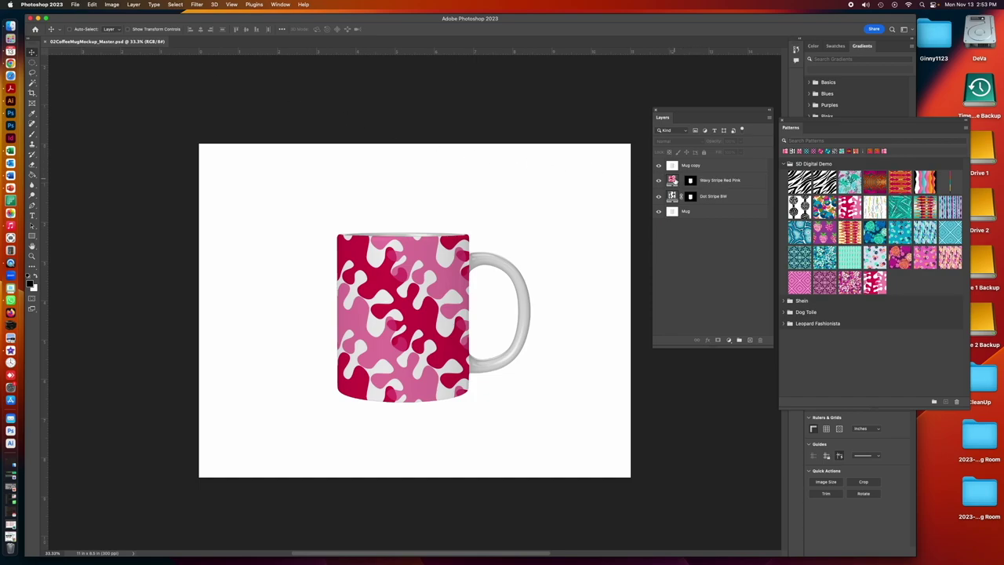
# Start saving a copy of the document into the CompletedMockups folder
pyautogui.click(675, 181)
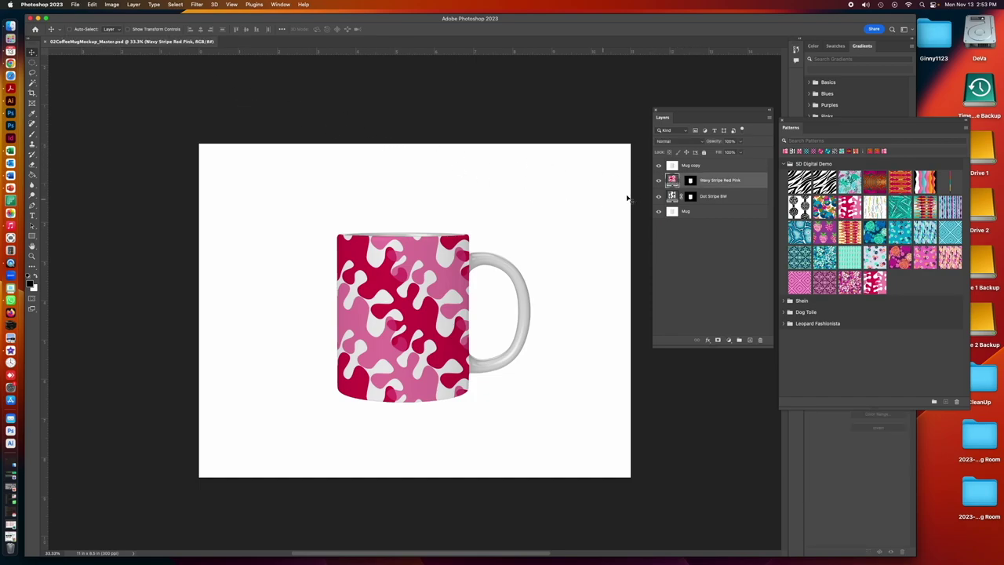
pyautogui.click(79, 5)
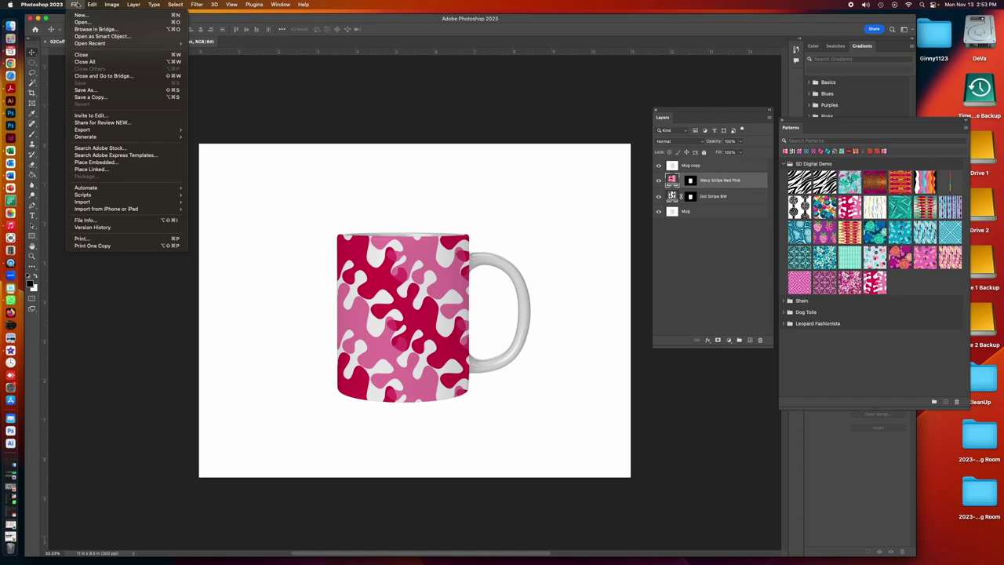
pyautogui.click(87, 107)
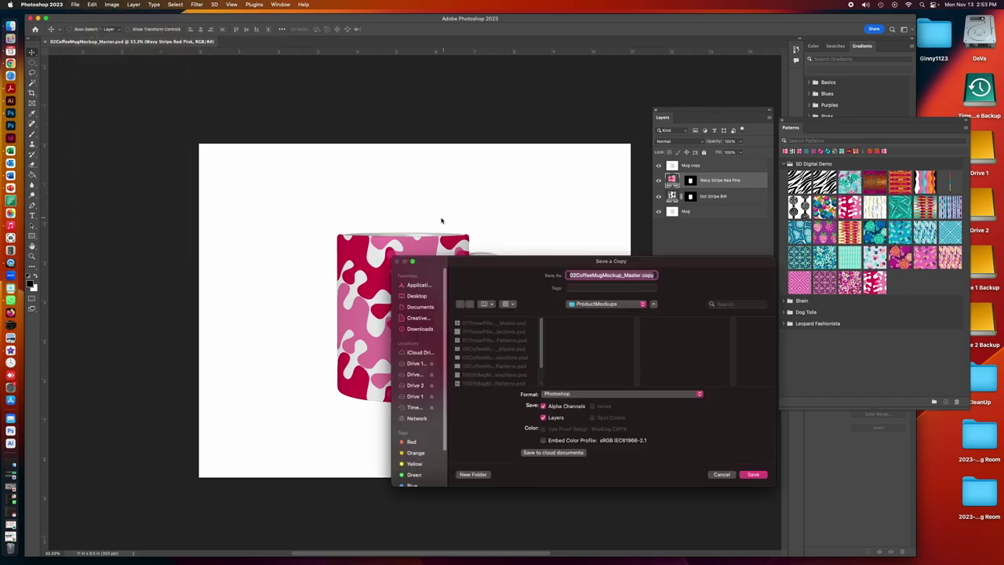
pyautogui.click(603, 304)
pyautogui.click(604, 313)
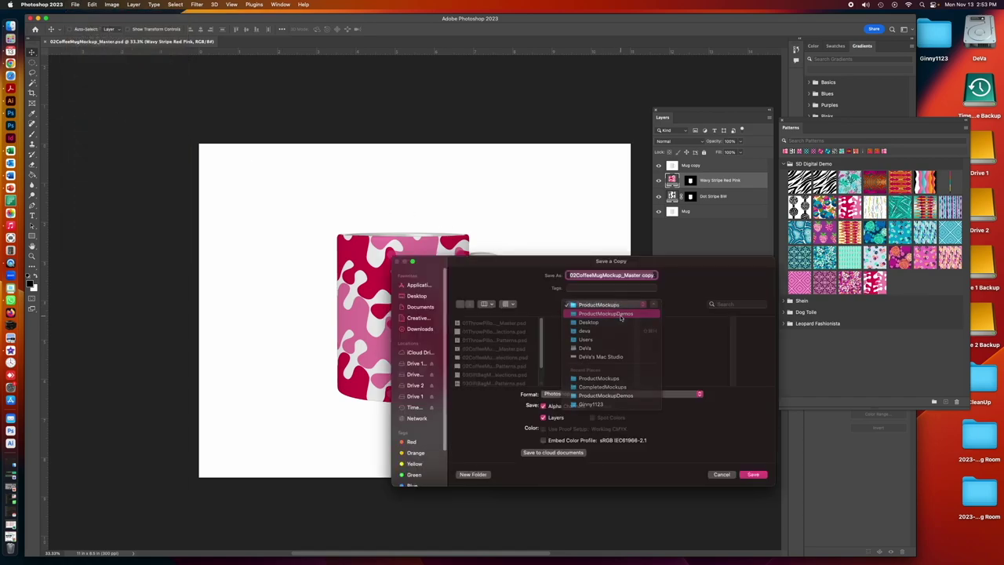
pyautogui.click(589, 332)
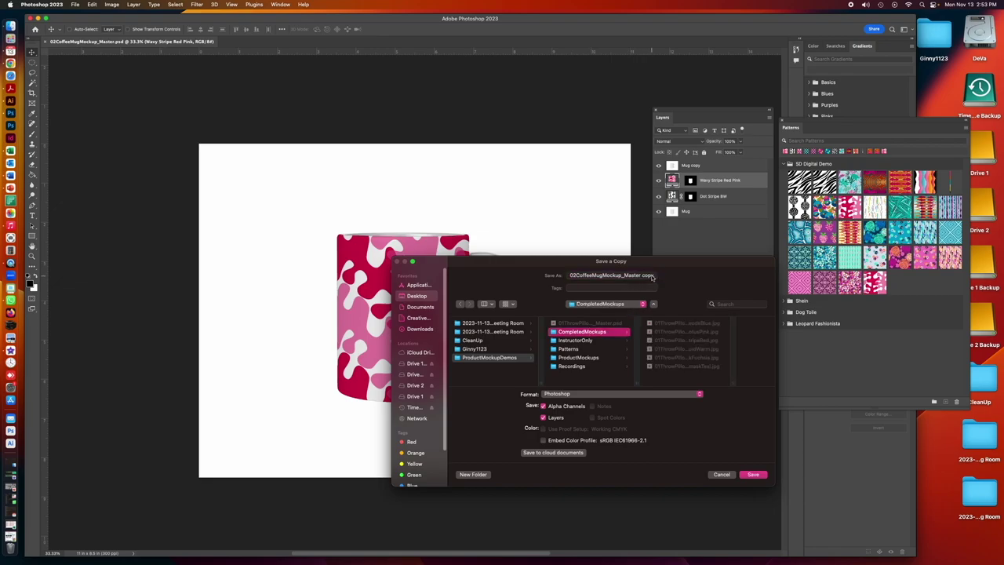
# Save the copy as a WavyStripeRedPink JPEG, then hide the Wavy Stripe Red Pink layer
pyautogui.click(635, 276)
pyautogui.press('BackSpace')
pyautogui.press('BackSpace')
pyautogui.press('BackSpace')
pyautogui.press('BackSpace')
pyautogui.press('BackSpace')
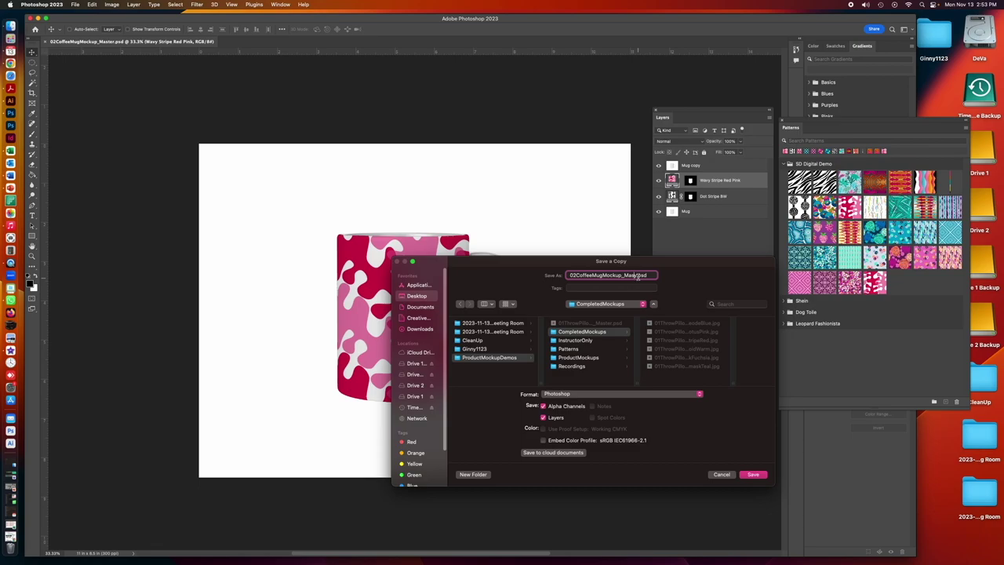
pyautogui.press('BackSpace')
pyautogui.press('BackSpace')
pyautogui.press('BackSpace')
pyautogui.press('BackSpace')
pyautogui.press('BackSpace')
pyautogui.press('BackSpace')
pyautogui.write('WavyStripeRedPi')
pyautogui.click(608, 393)
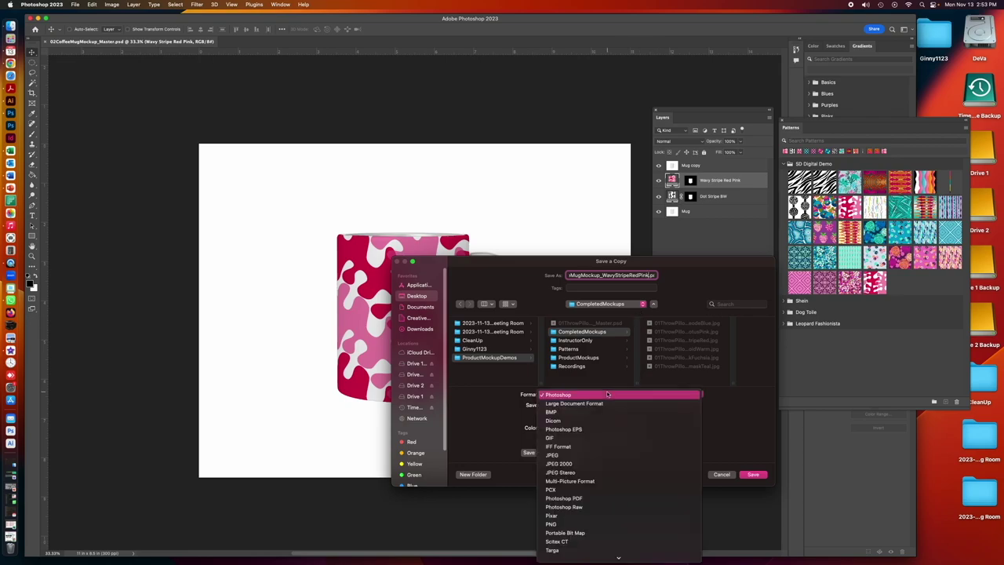
pyautogui.click(593, 454)
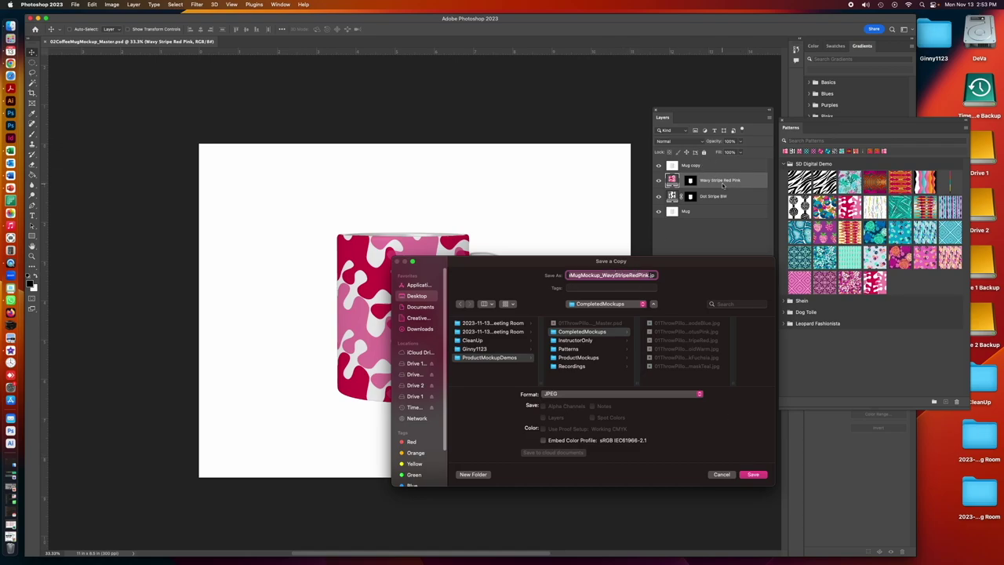
pyautogui.click(753, 473)
pyautogui.click(558, 166)
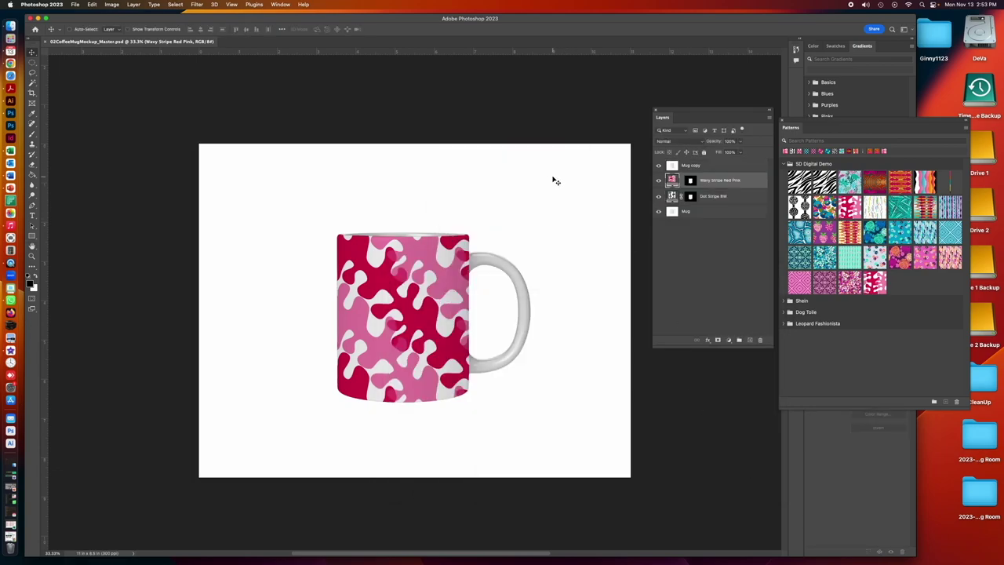
pyautogui.click(659, 181)
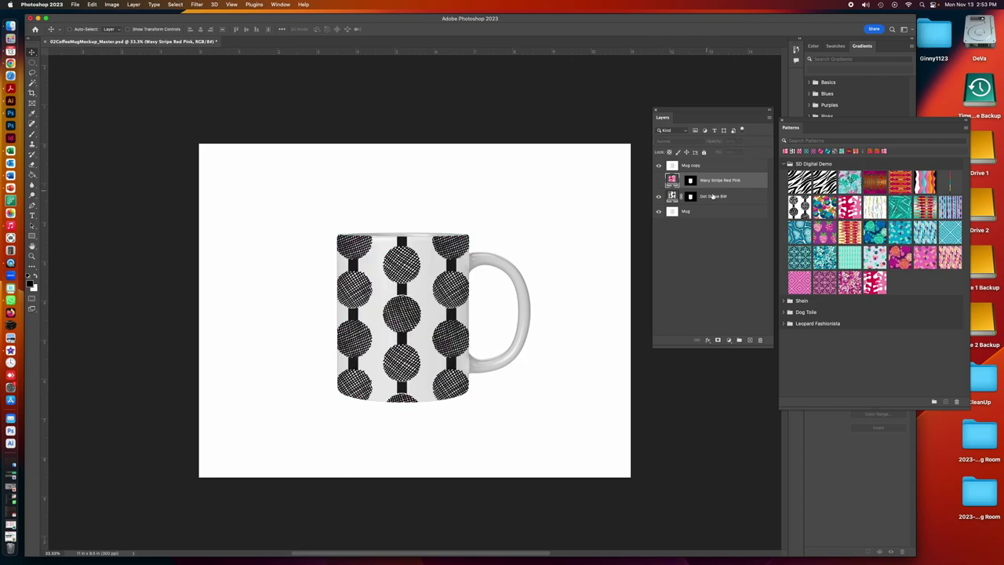
# Export the Dot Stripe BW version as 02CoffeeMugMockup_DotStripeBW.jpg at quality 12 in CompletedMockups
pyautogui.click(672, 196)
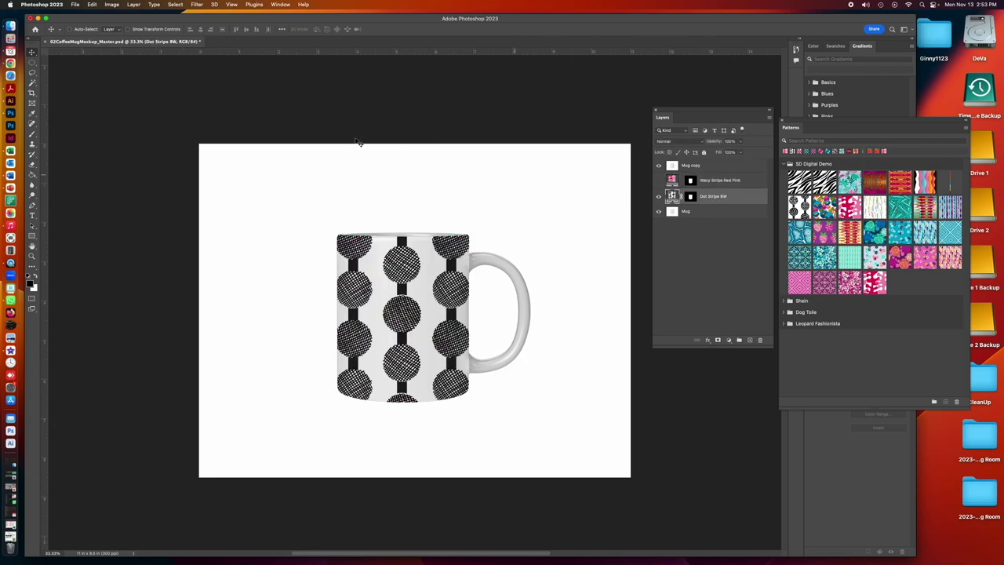
pyautogui.click(75, 5)
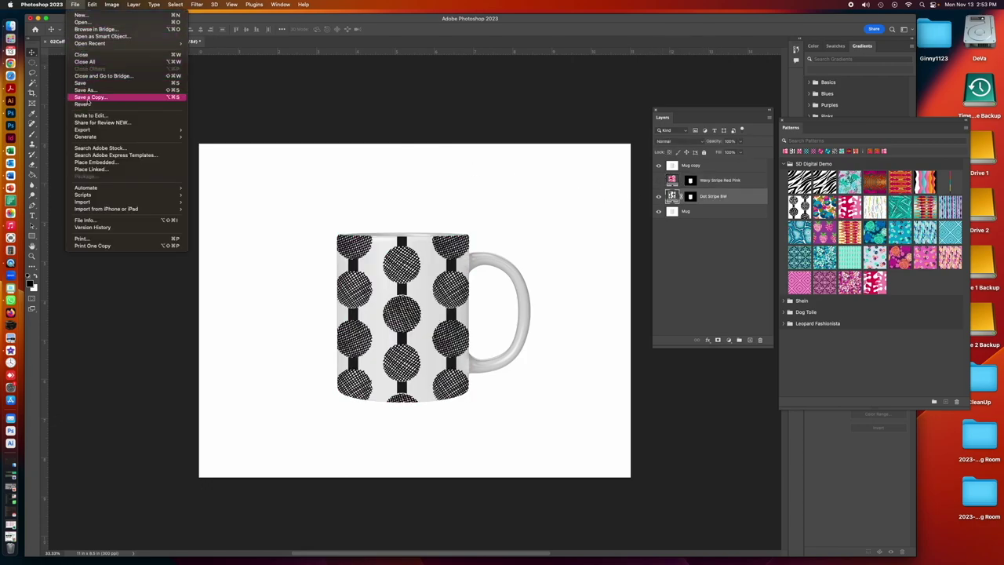
pyautogui.click(90, 97)
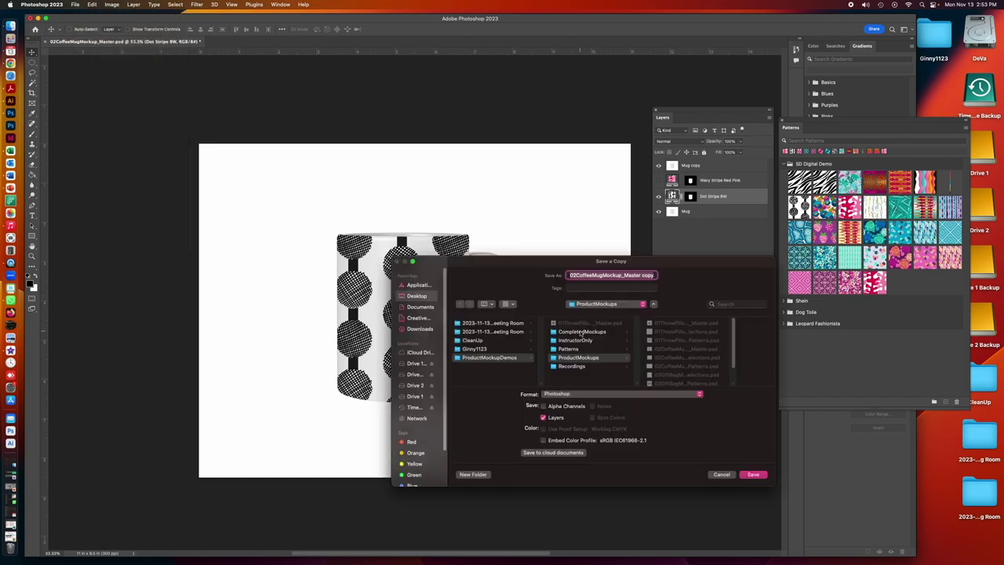
pyautogui.click(580, 332)
pyautogui.click(584, 394)
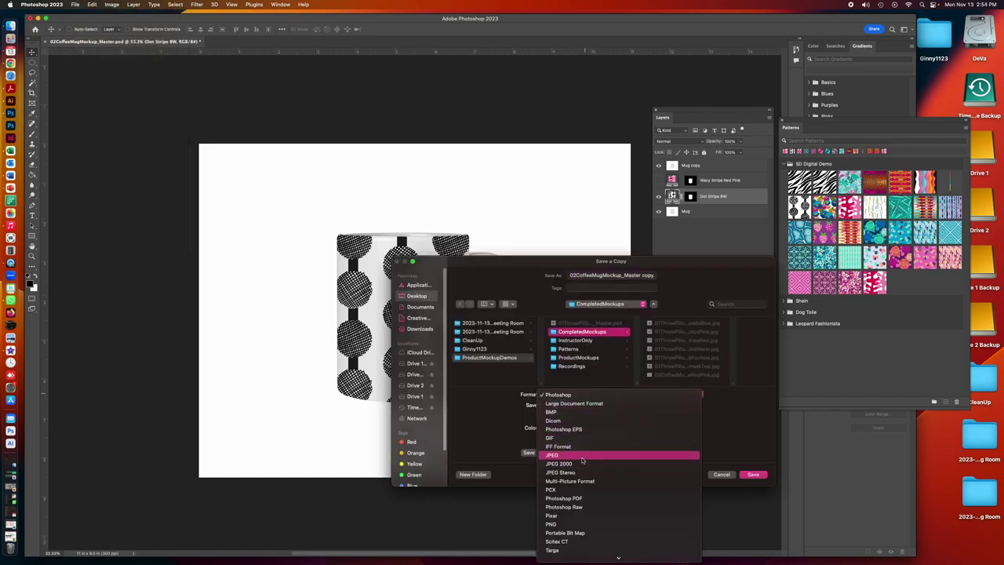
pyautogui.click(584, 453)
pyautogui.click(637, 276)
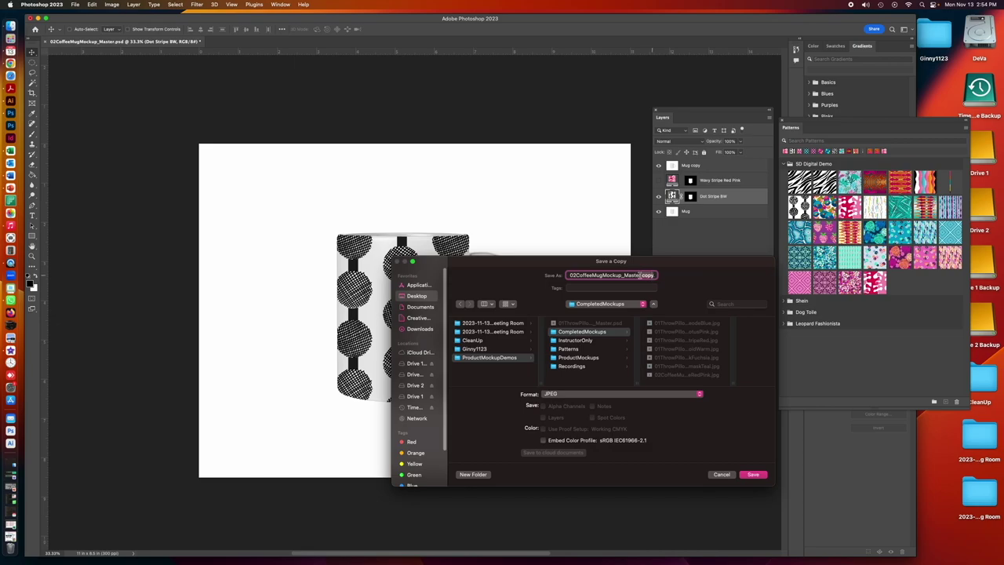
pyautogui.press('BackSpace')
pyautogui.press('BackSpace')
pyautogui.press('BackSpace')
pyautogui.press('BackSpace')
pyautogui.press('BackSpace')
pyautogui.press('BackSpace')
pyautogui.press('BackSpace')
pyautogui.press('BackSpace')
pyautogui.press('BackSpace')
pyautogui.press('BackSpace')
pyautogui.press('BackSpace')
pyautogui.write('DotStripeBW')
pyautogui.click(753, 476)
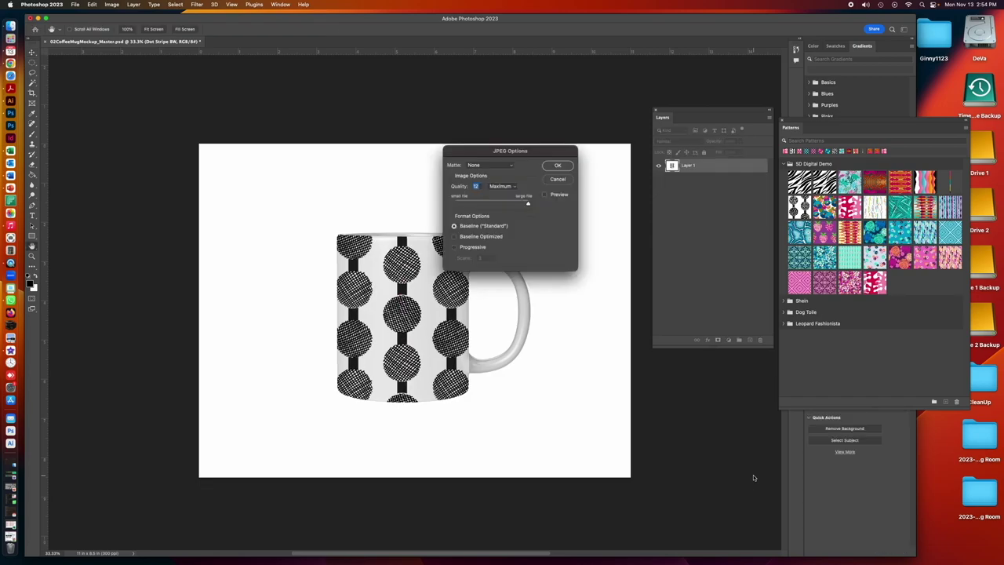
pyautogui.click(560, 166)
# Show the Wavy Stripe Red Pink layer again and duplicate it
pyautogui.click(658, 180)
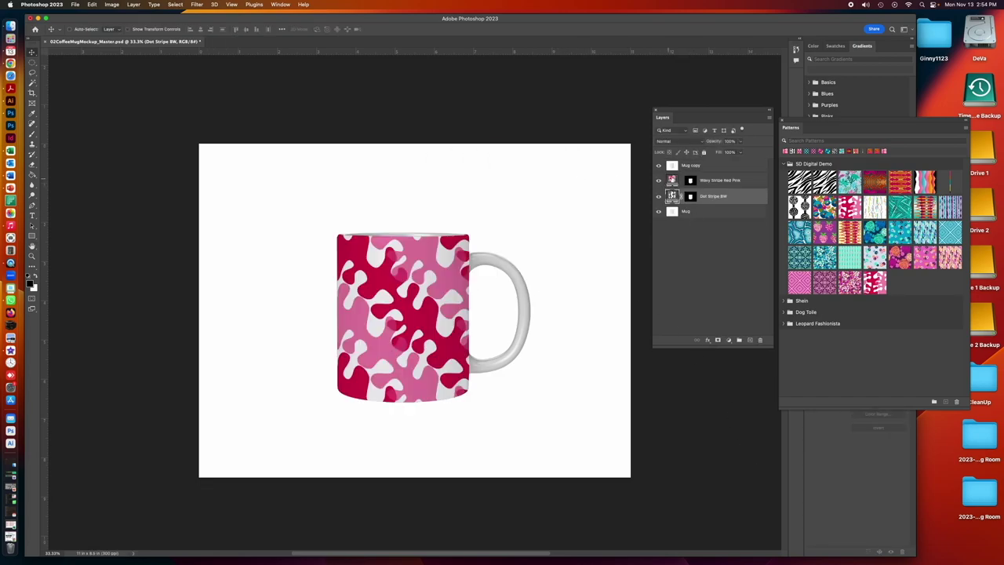
pyautogui.click(675, 182)
pyautogui.click(769, 118)
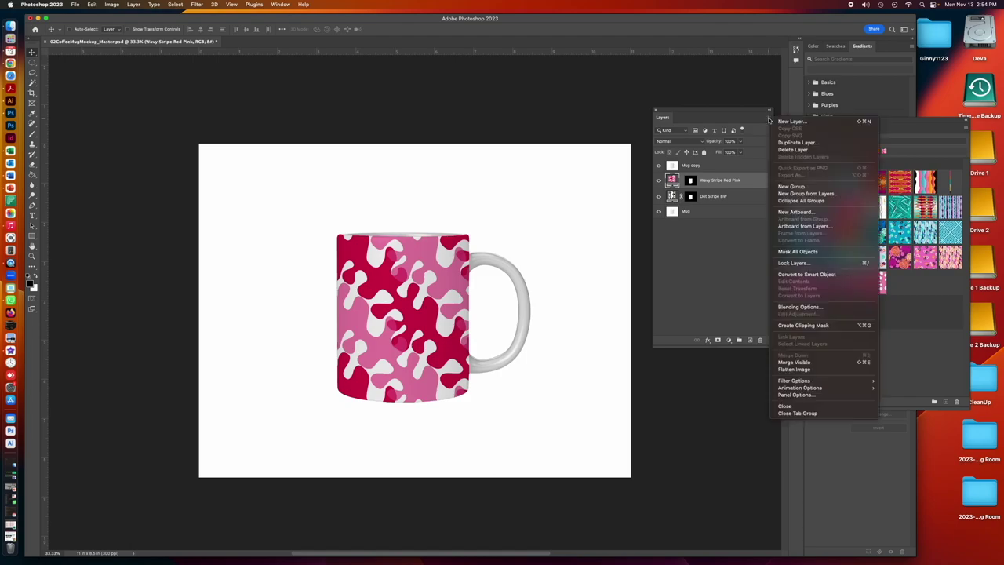
pyautogui.click(785, 144)
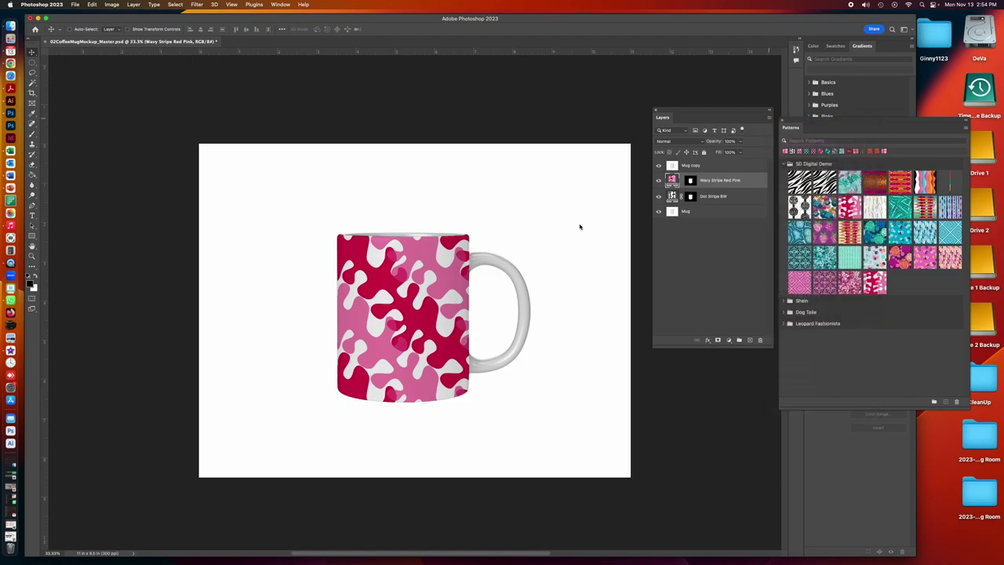
pyautogui.click(583, 262)
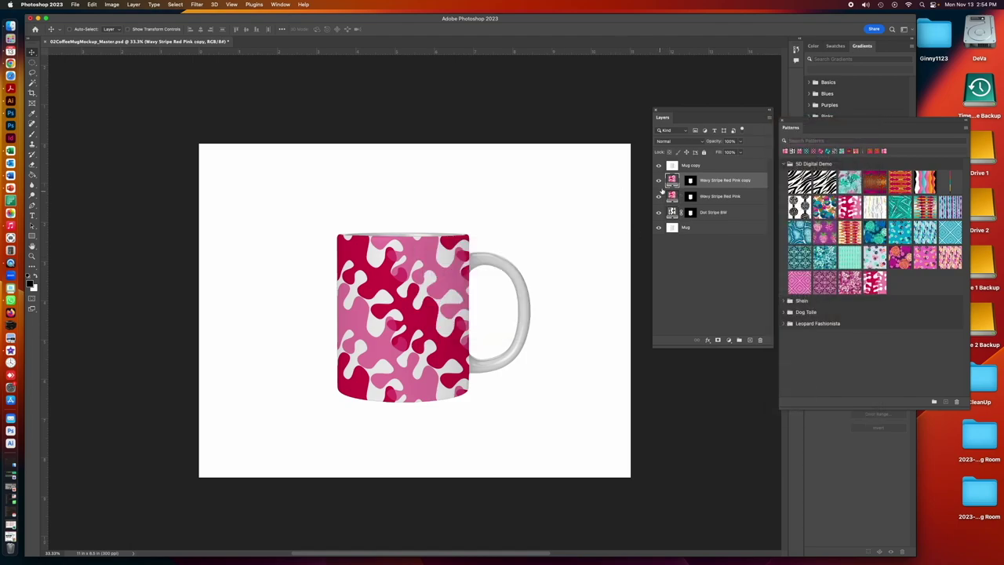
# Change the copy's fill to the teal geode pattern with angle 0°
pyautogui.doubleClick(671, 181)
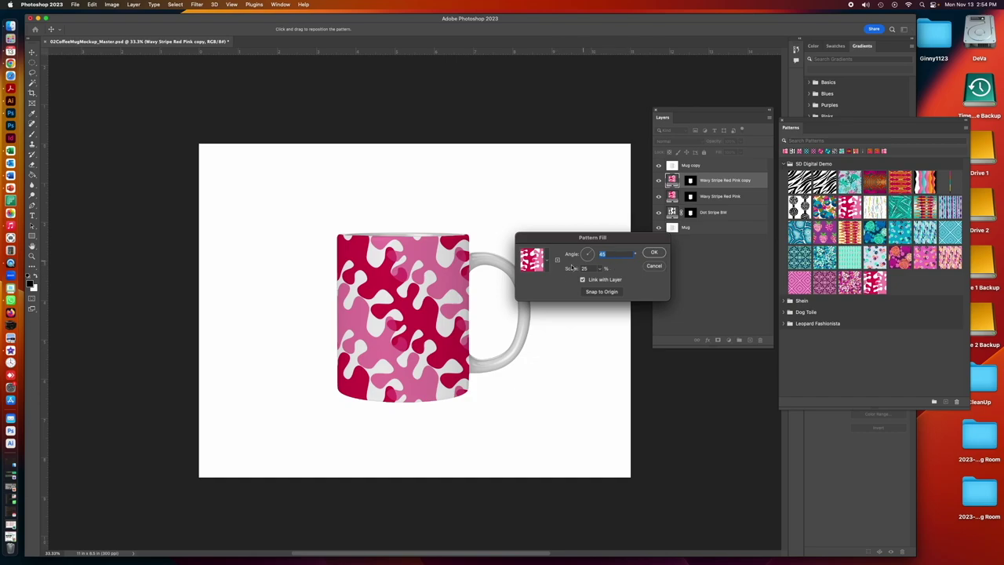
pyautogui.click(543, 267)
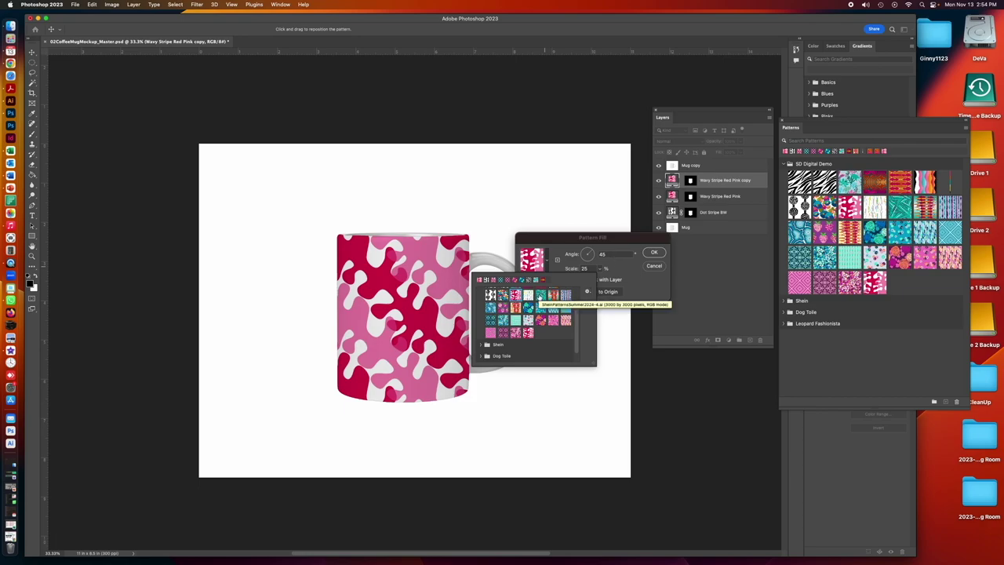
pyautogui.click(490, 308)
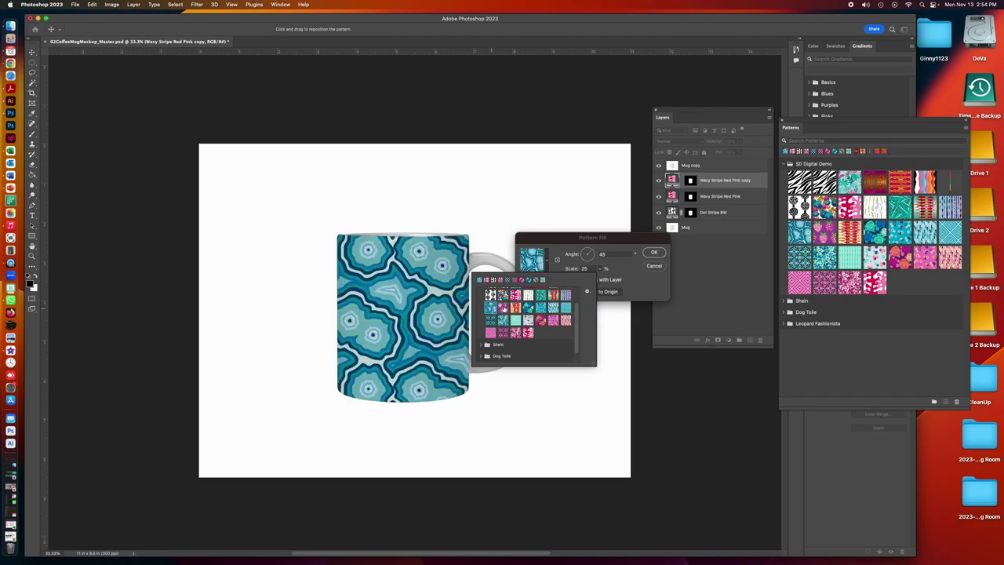
pyautogui.click(605, 254)
pyautogui.click(610, 253)
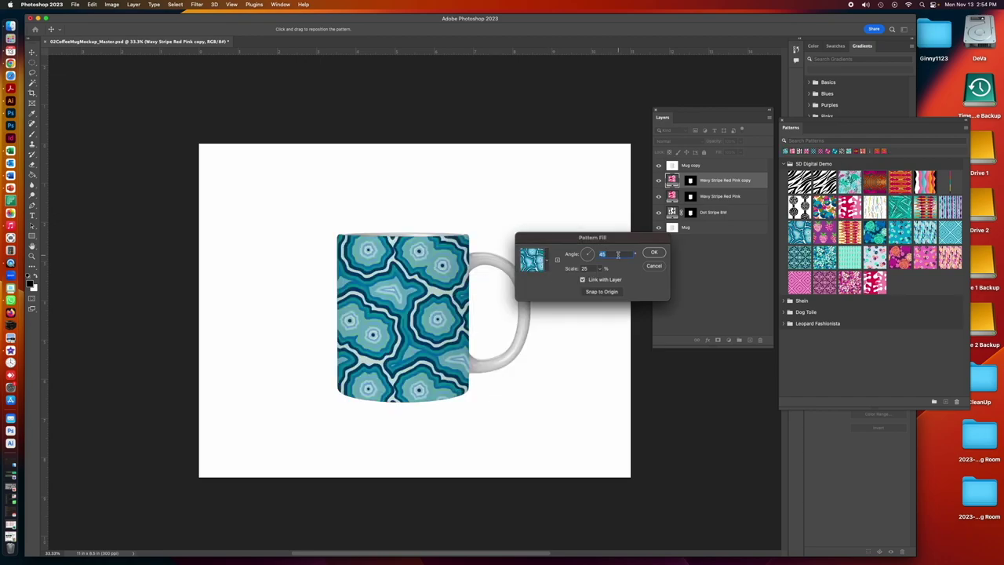
pyautogui.write('0')
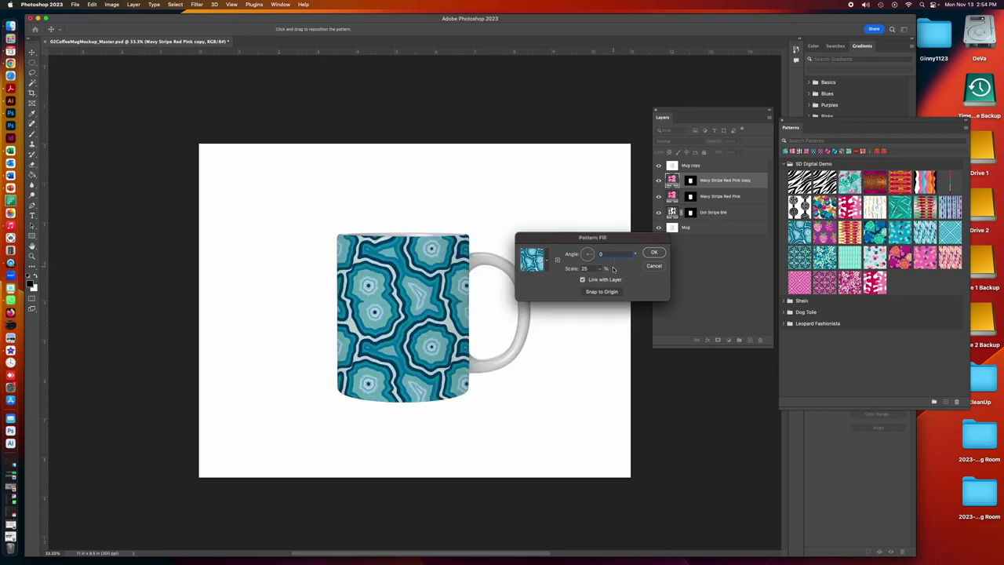
pyautogui.click(599, 268)
# Enlarge the geode pattern using the scale slider, enter 40%, and apply the fill
pyautogui.moveTo(600, 281); pyautogui.dragTo(600, 280)
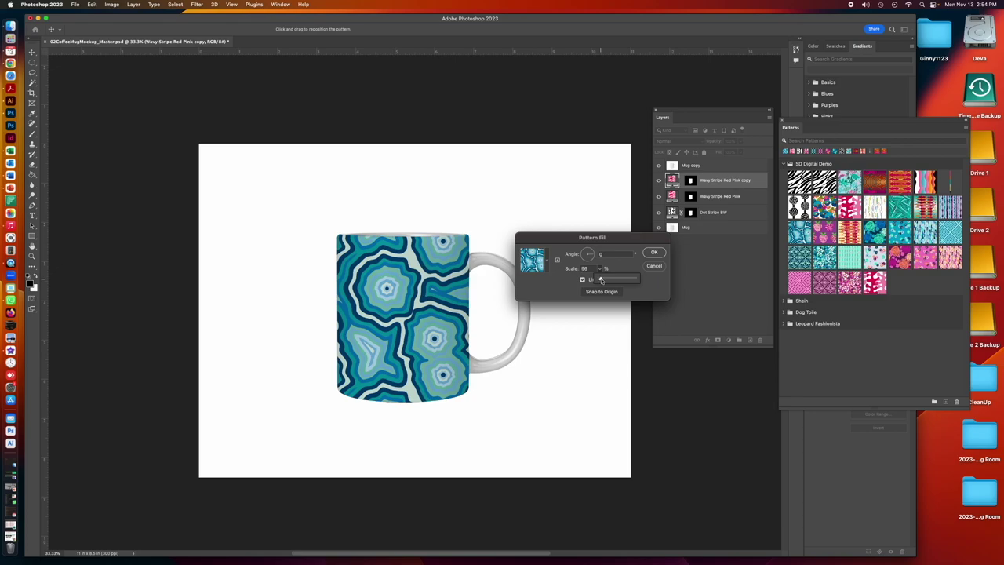
pyautogui.moveTo(600, 280); pyautogui.dragTo(599, 280)
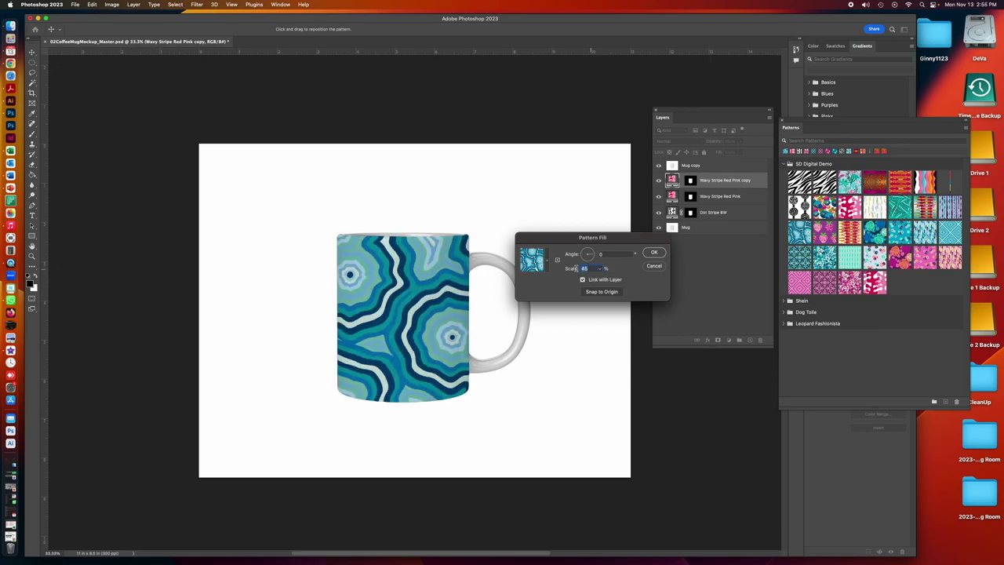
pyautogui.doubleClick(589, 268)
pyautogui.write('50')
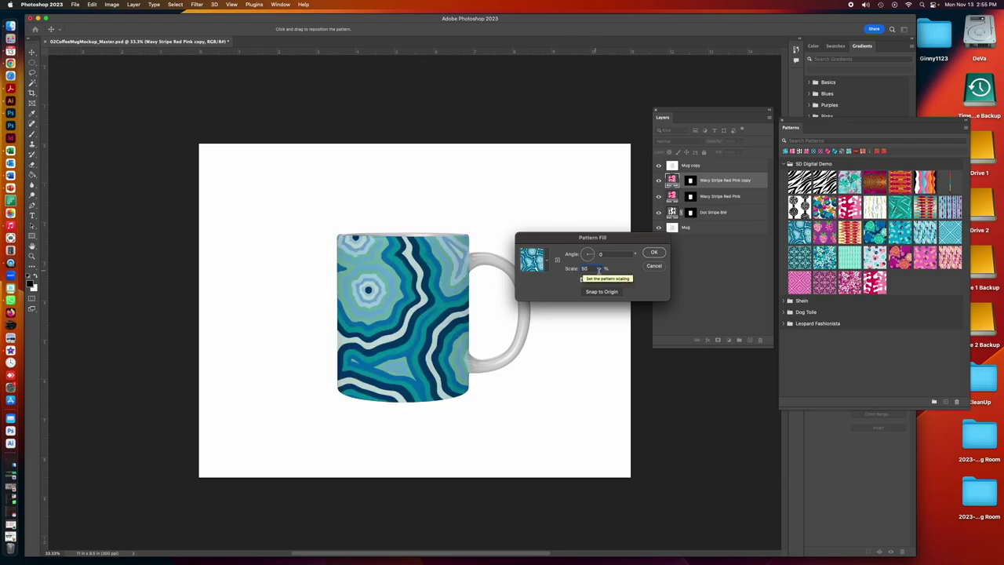
pyautogui.write('40')
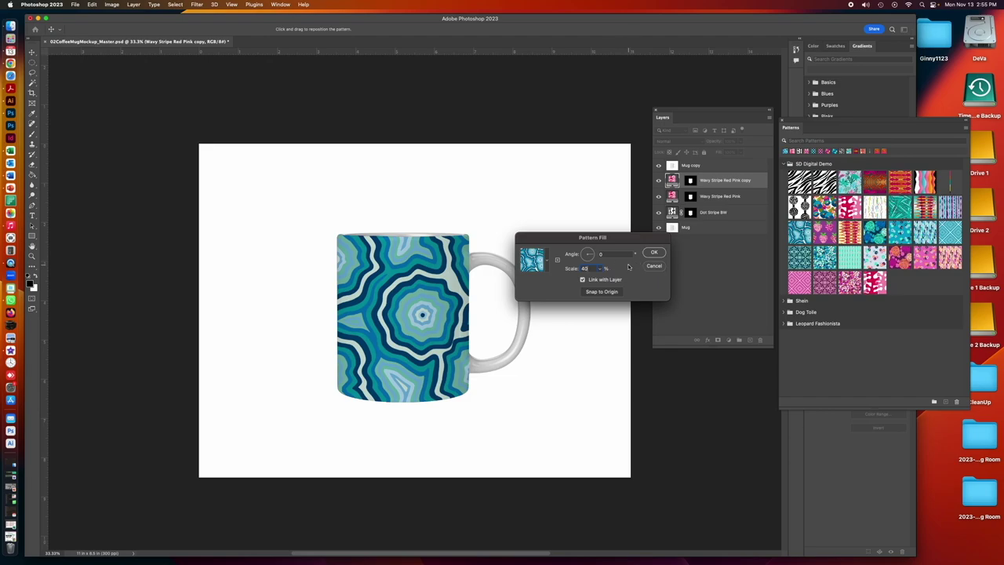
pyautogui.click(655, 253)
# Rename the teal fill layer to Geode Blue
pyautogui.doubleClick(710, 182)
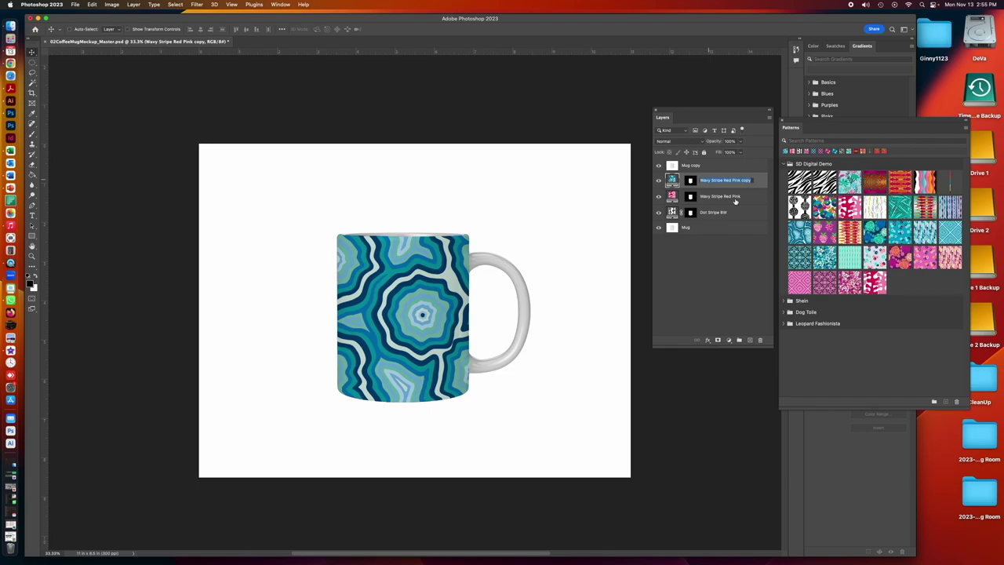
pyautogui.write('De')
pyautogui.write('ode Blue')
pyautogui.press('Return')
pyautogui.doubleClick(712, 181)
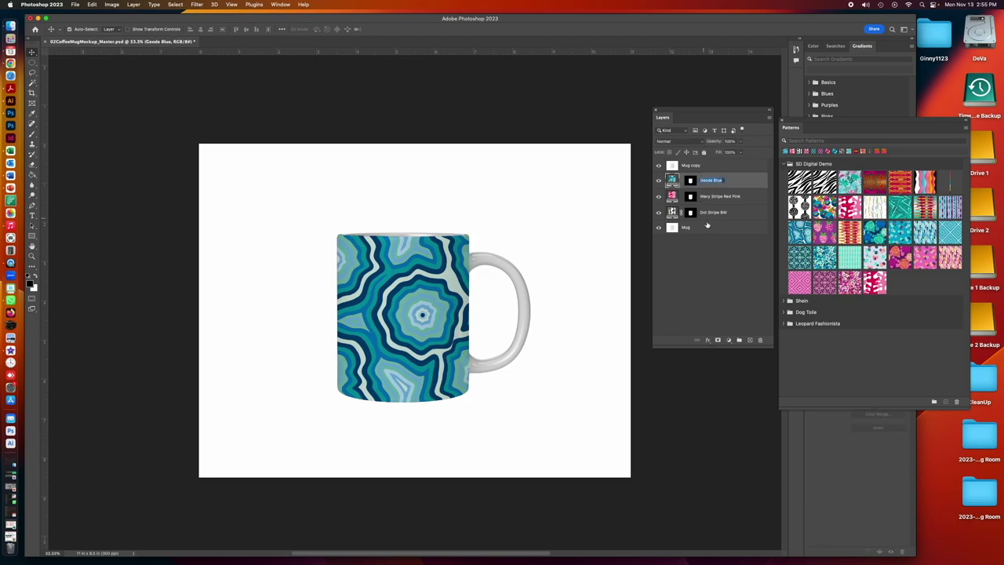
pyautogui.click(714, 256)
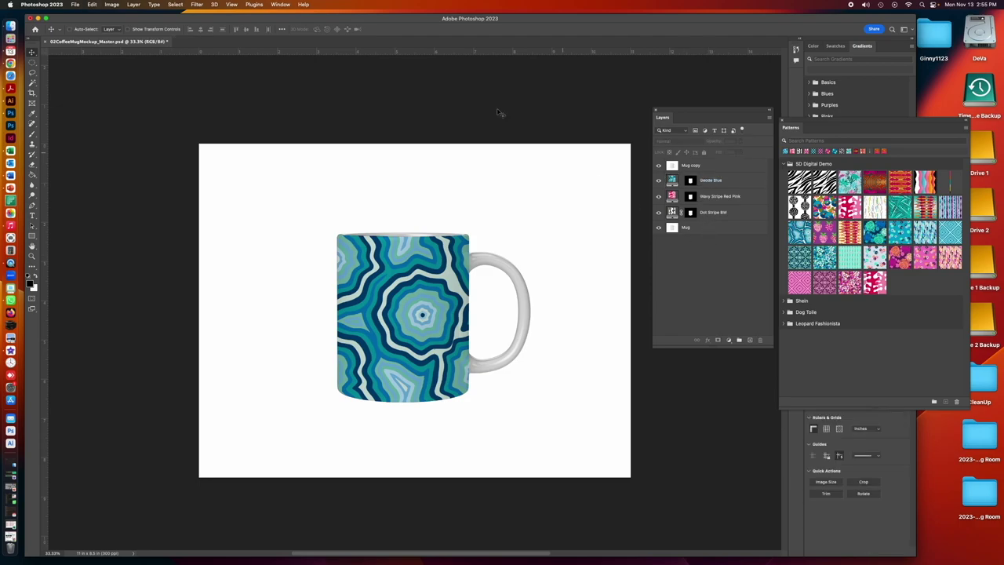
# Export a JPEG copy named 02CoffeeMugMockup_GeodeBlue into CompletedMockups
pyautogui.click(76, 4)
pyautogui.click(90, 97)
pyautogui.click(582, 333)
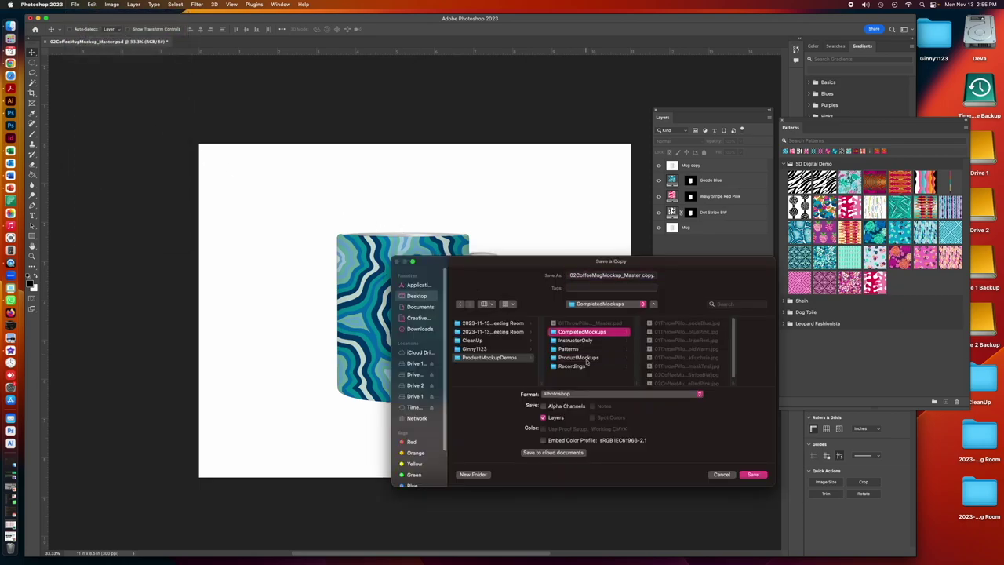
pyautogui.click(586, 395)
pyautogui.click(596, 457)
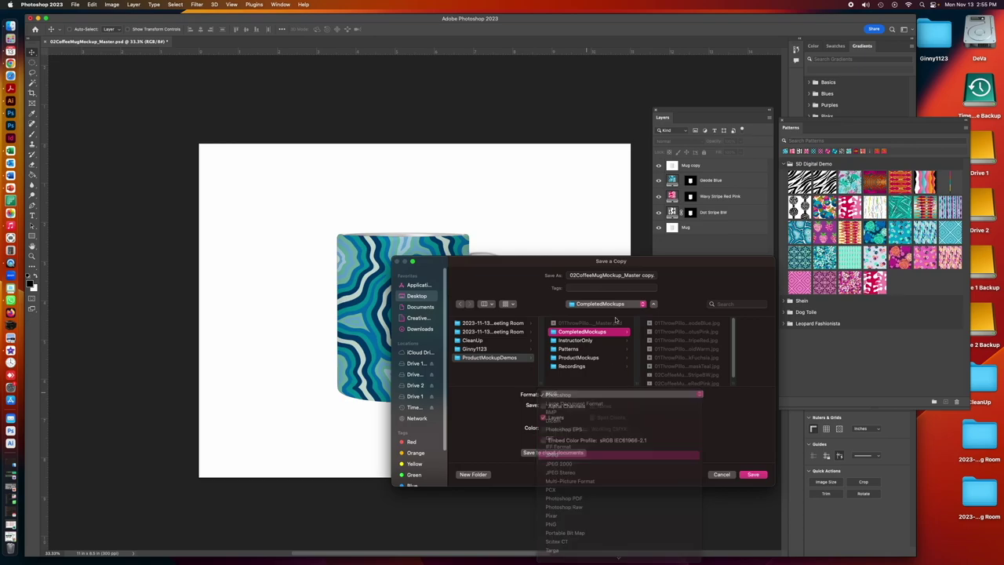
pyautogui.click(645, 275)
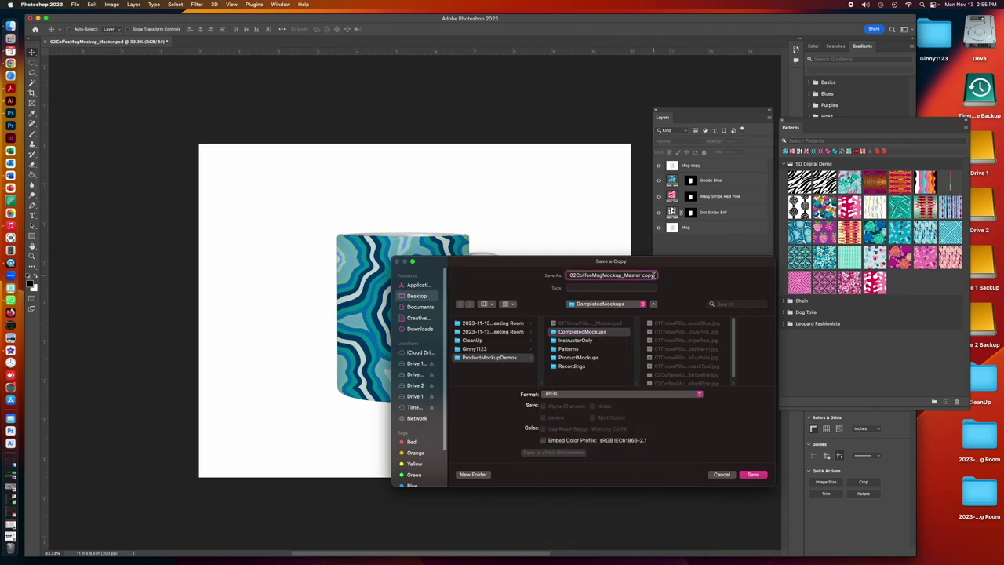
pyautogui.moveTo(653, 275); pyautogui.dragTo(625, 276)
pyautogui.write('Geode Blue')
pyautogui.press('BackSpace')
pyautogui.click(753, 475)
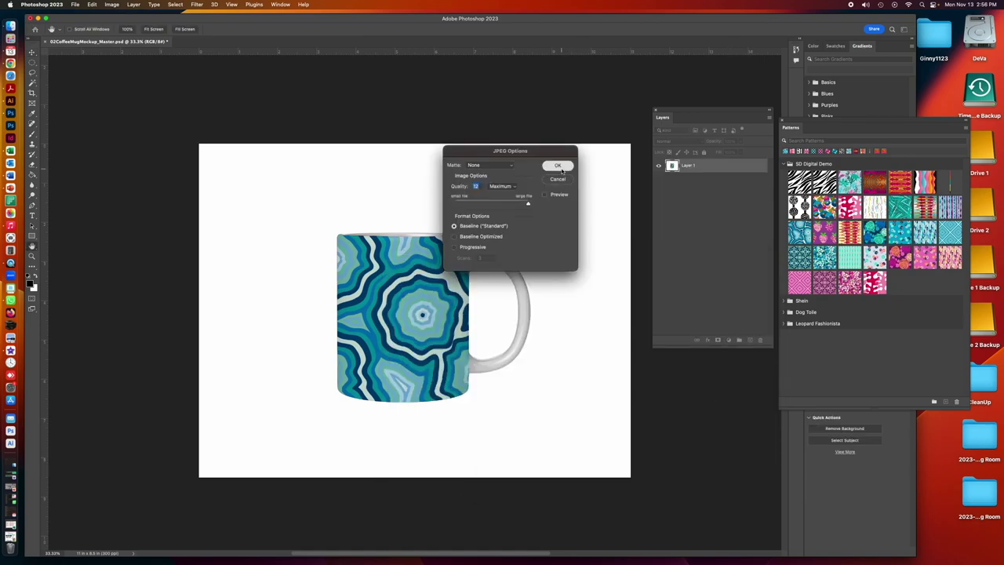
pyautogui.click(557, 166)
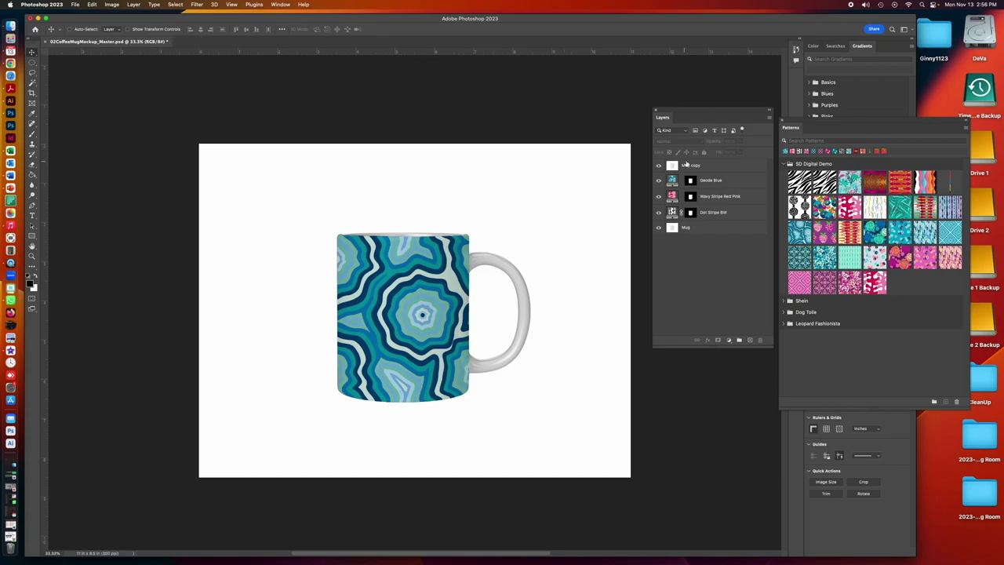
# Rename the Mug copy layer to Mug Overlay and the Mug layer to Mug Master
pyautogui.click(687, 165)
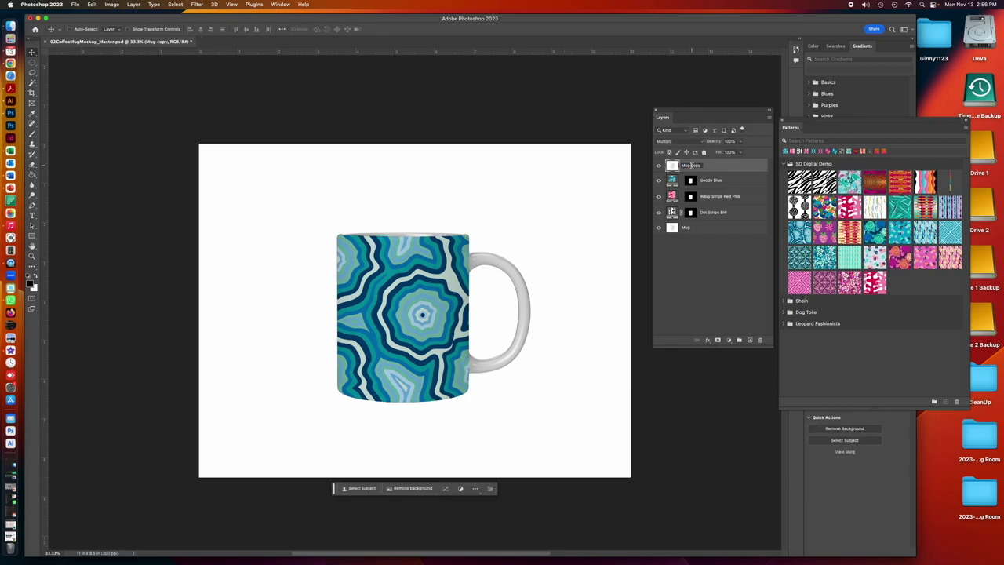
pyautogui.doubleClick(691, 164)
pyautogui.press('BackSpace')
pyautogui.doubleClick(685, 227)
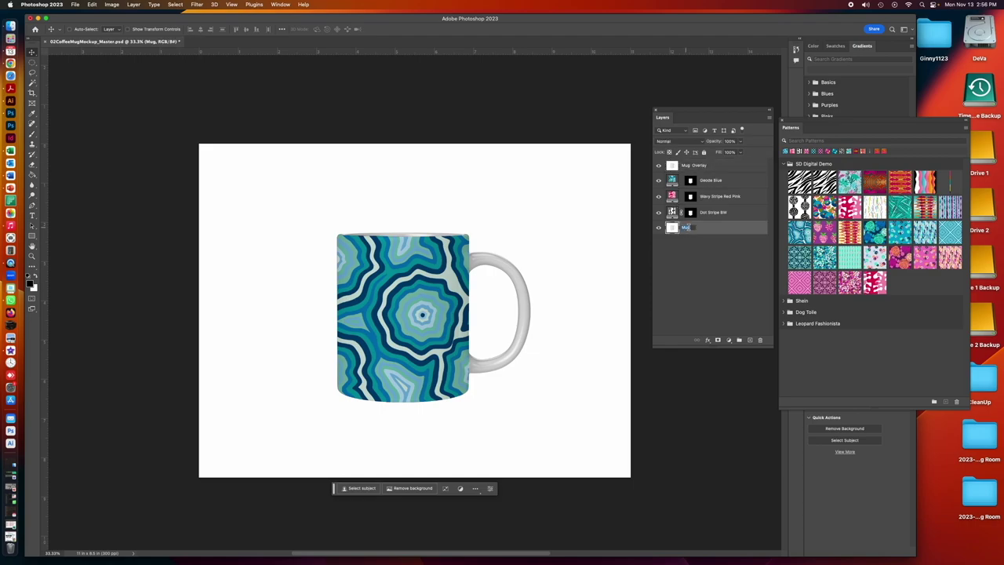
pyautogui.write('Master')
pyautogui.click(647, 258)
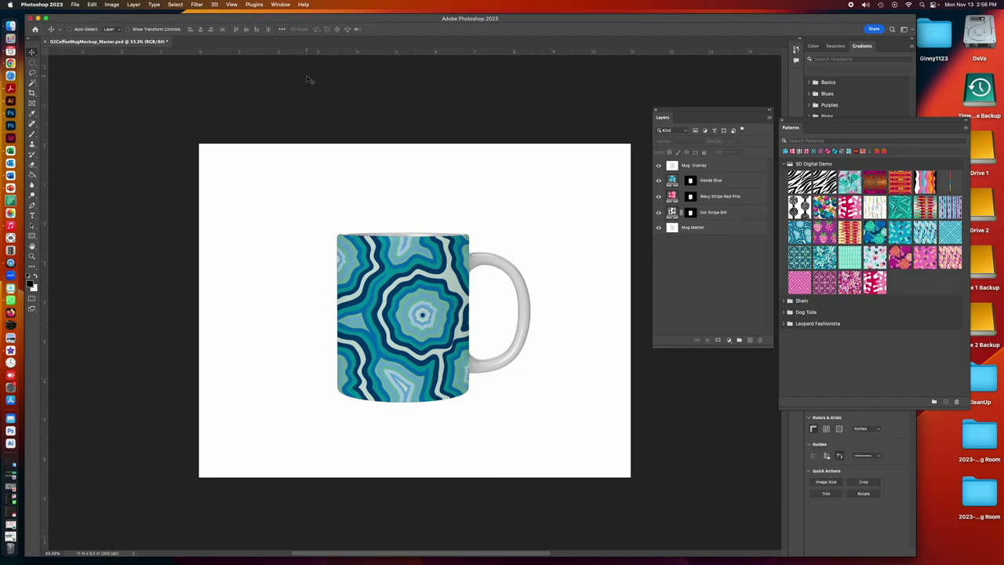
# Load the Mug Body channel as a selection outlining the mug
pyautogui.click(169, 4)
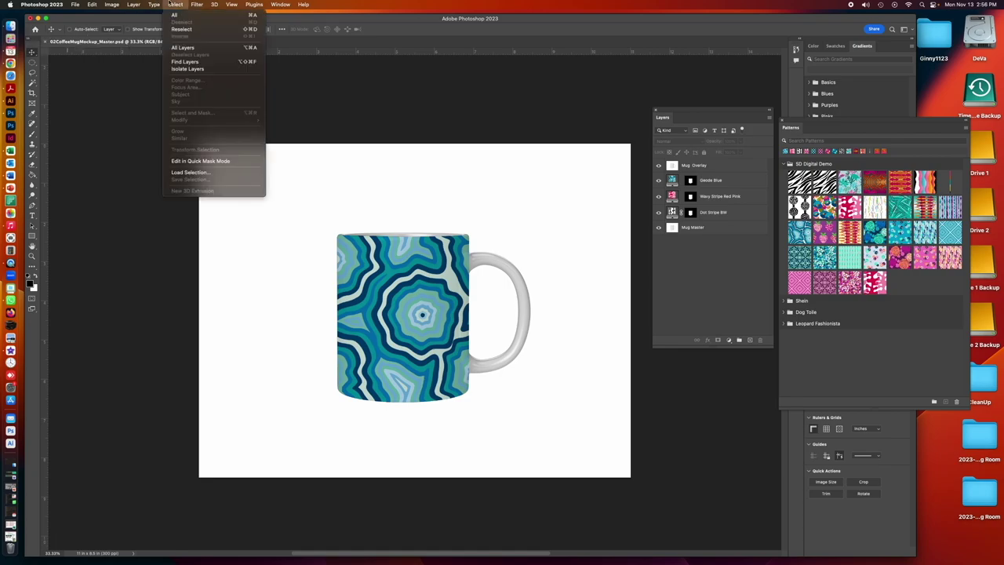
pyautogui.click(198, 171)
pyautogui.click(521, 260)
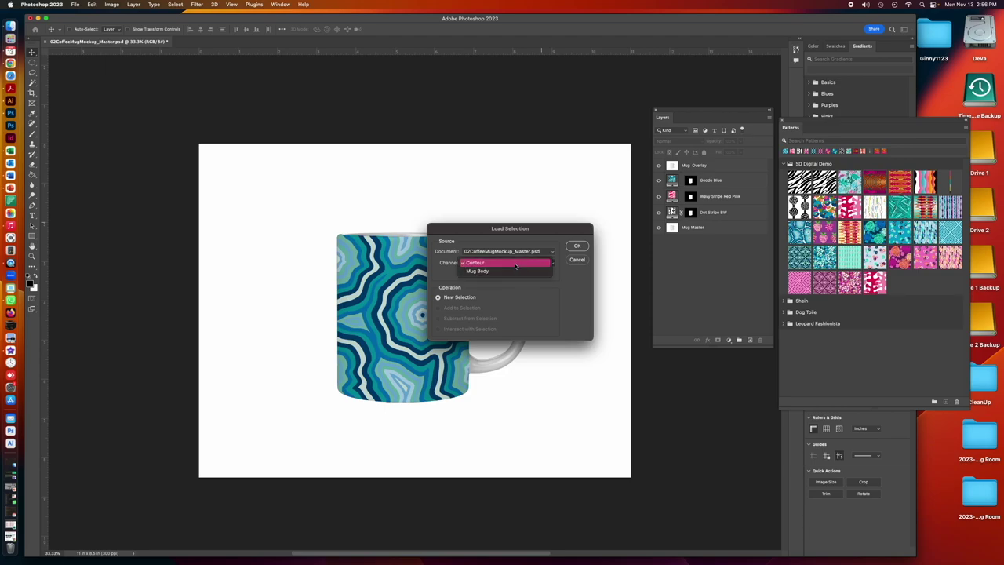
pyautogui.click(515, 271)
pyautogui.click(576, 246)
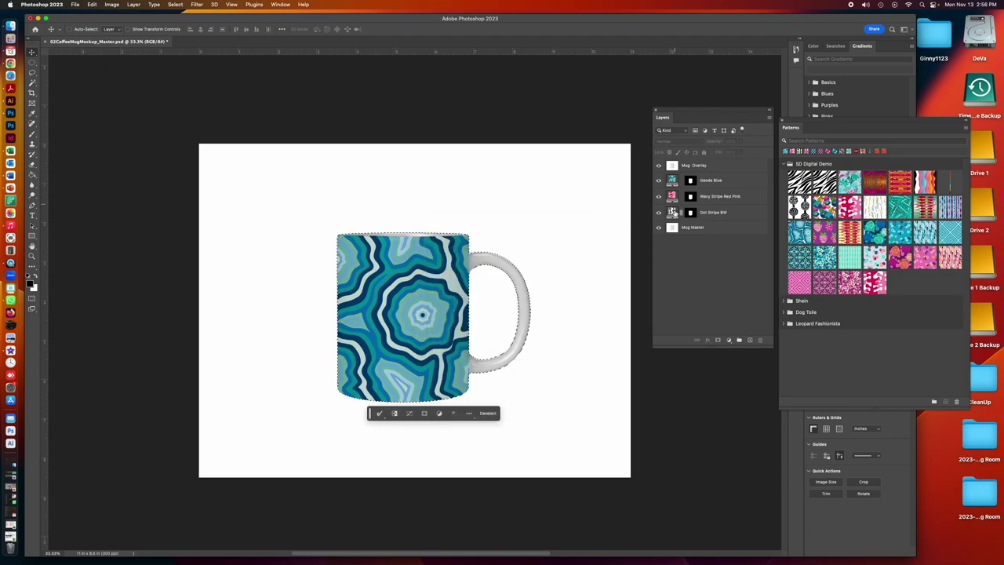
# Toggle the Geode Blue, dot stripe and pink wavy layers to check each, then save the master file
pyautogui.click(660, 213)
pyautogui.click(659, 206)
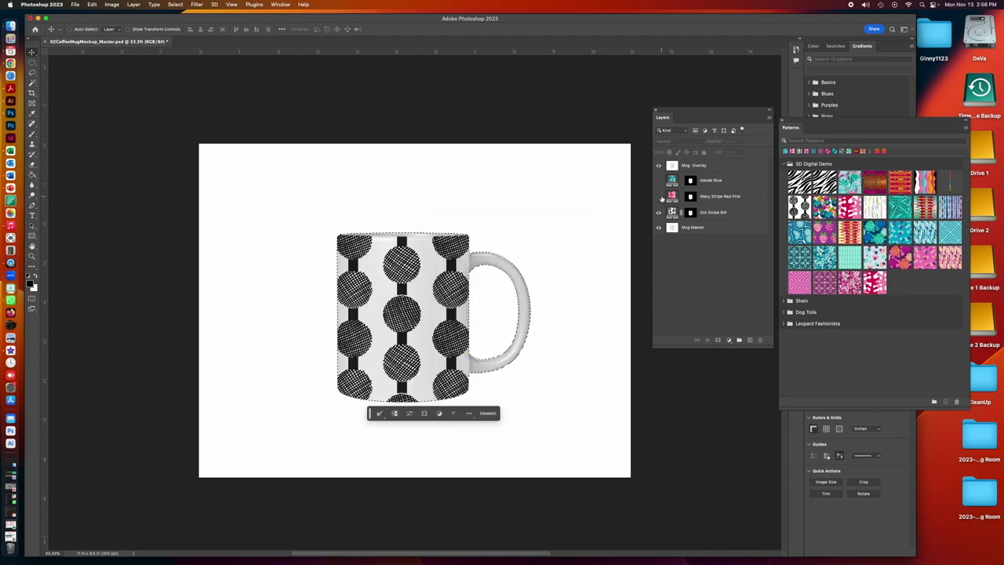
pyautogui.click(660, 196)
pyautogui.click(660, 180)
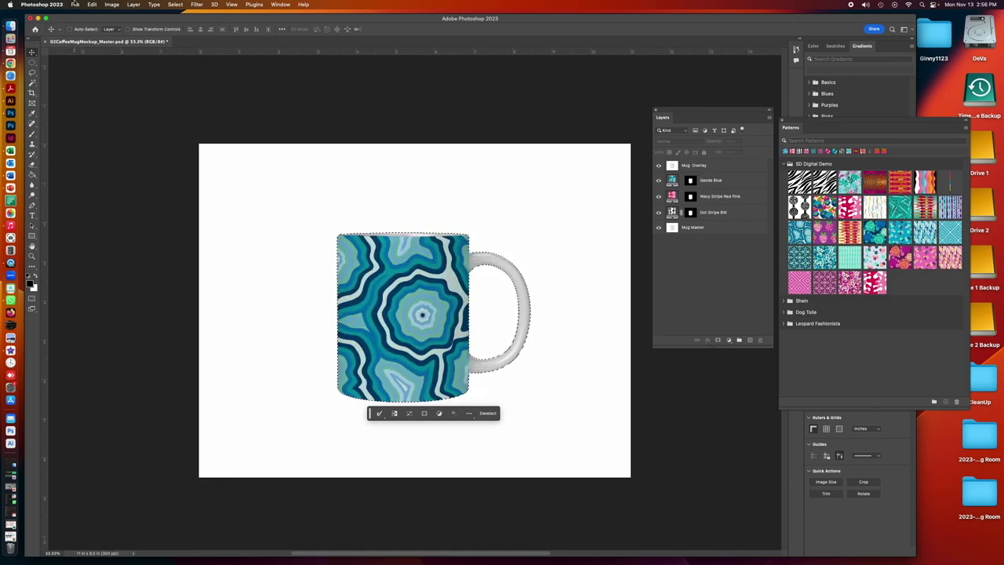
pyautogui.click(75, 4)
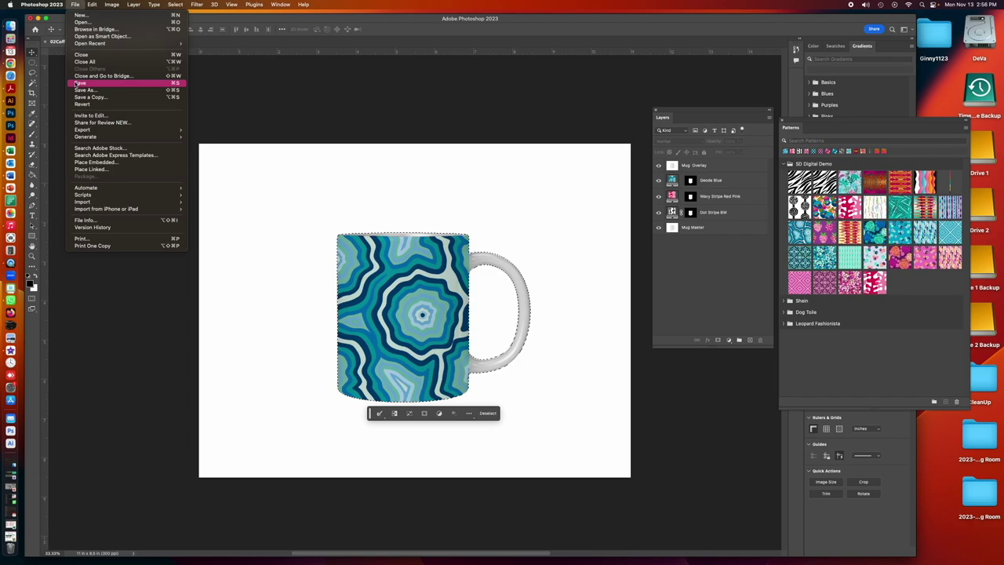
pyautogui.click(75, 85)
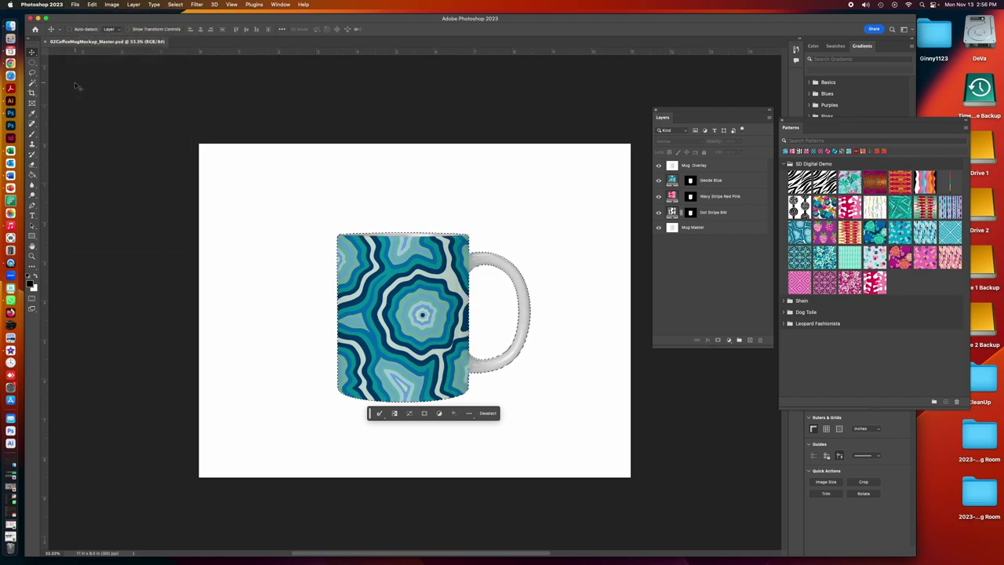